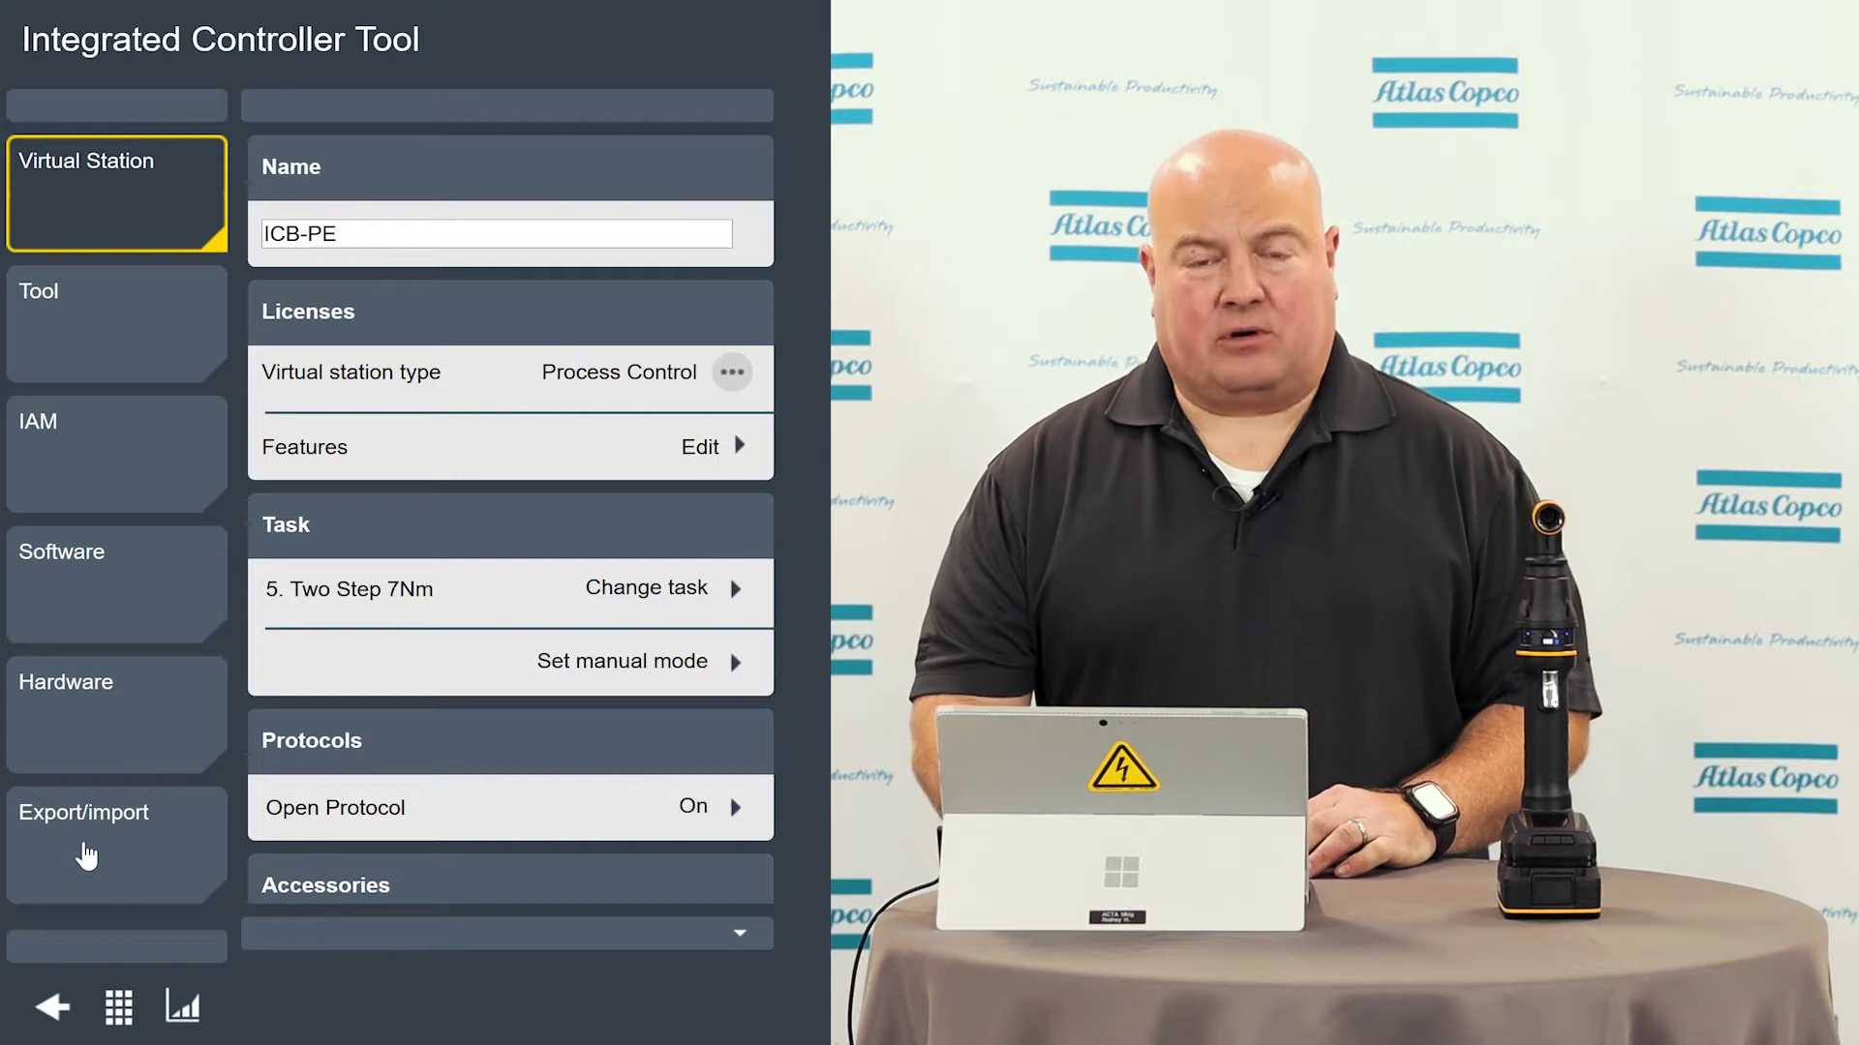
- On the Export/import page, set the export type to All information
click(87, 856)
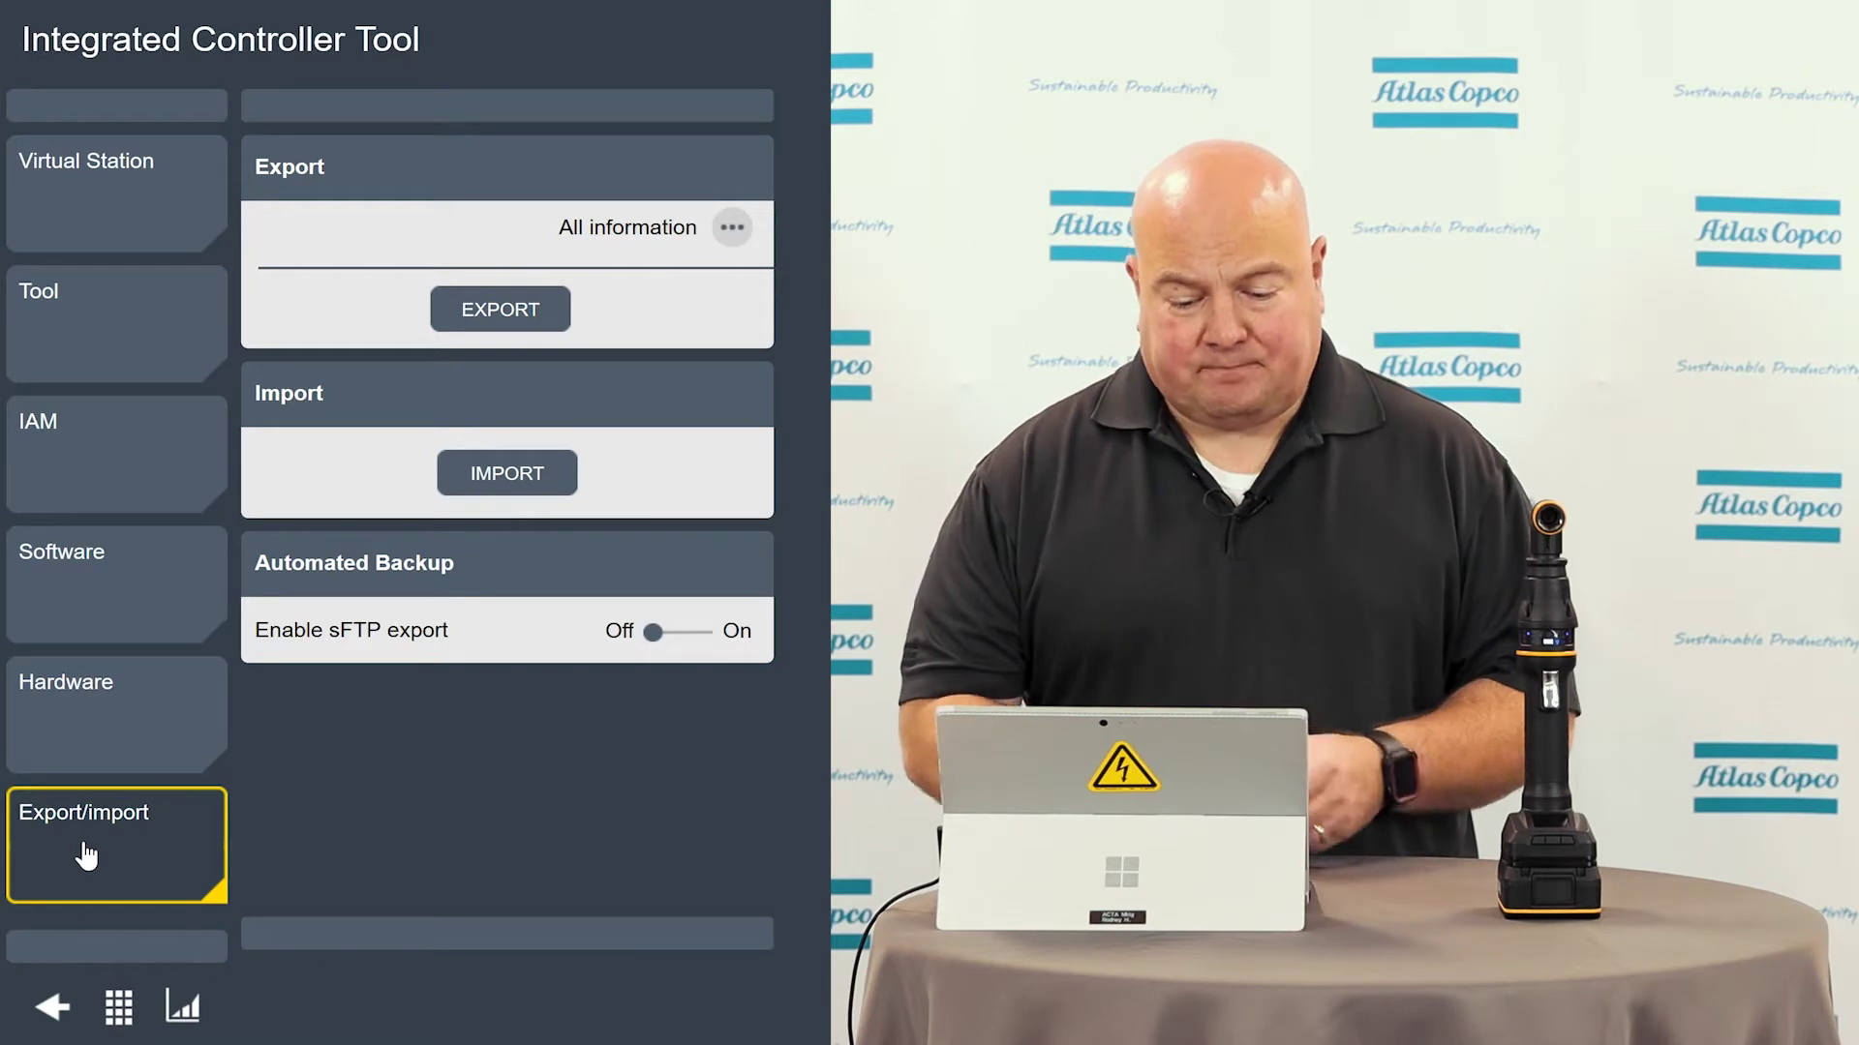
click(731, 229)
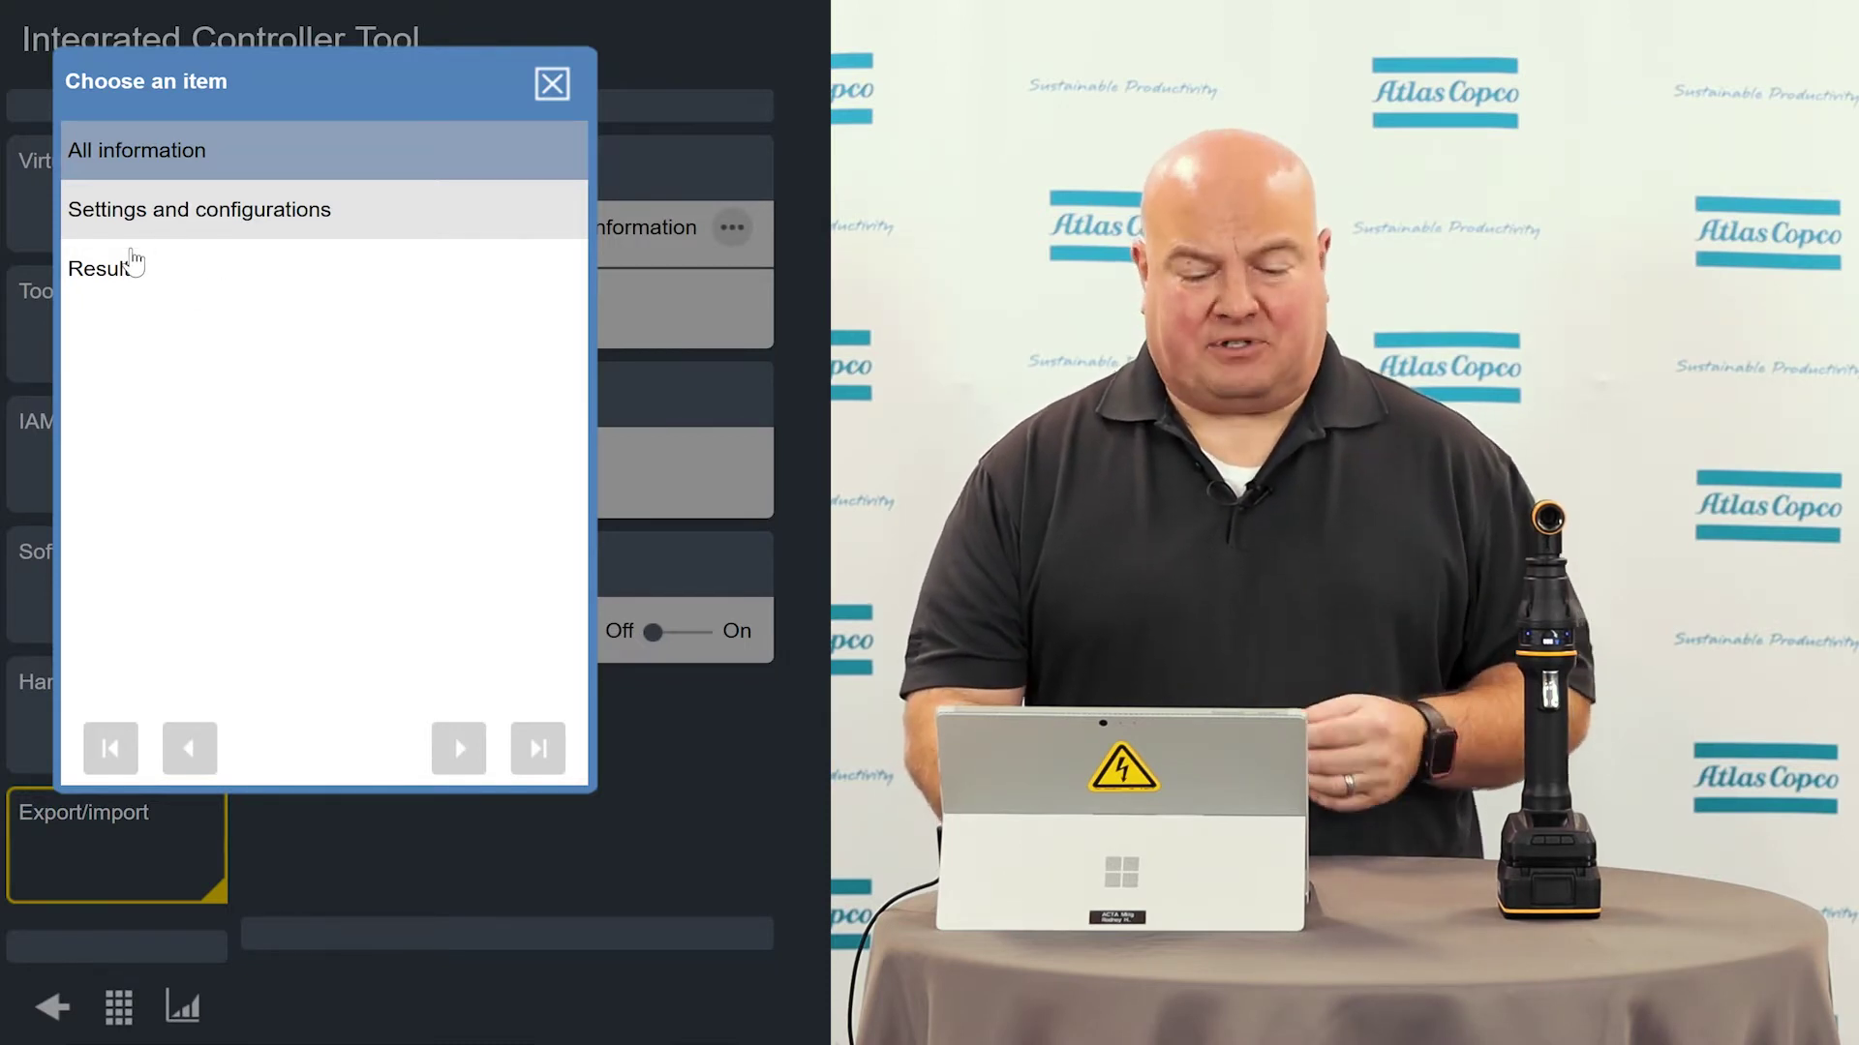
click(171, 150)
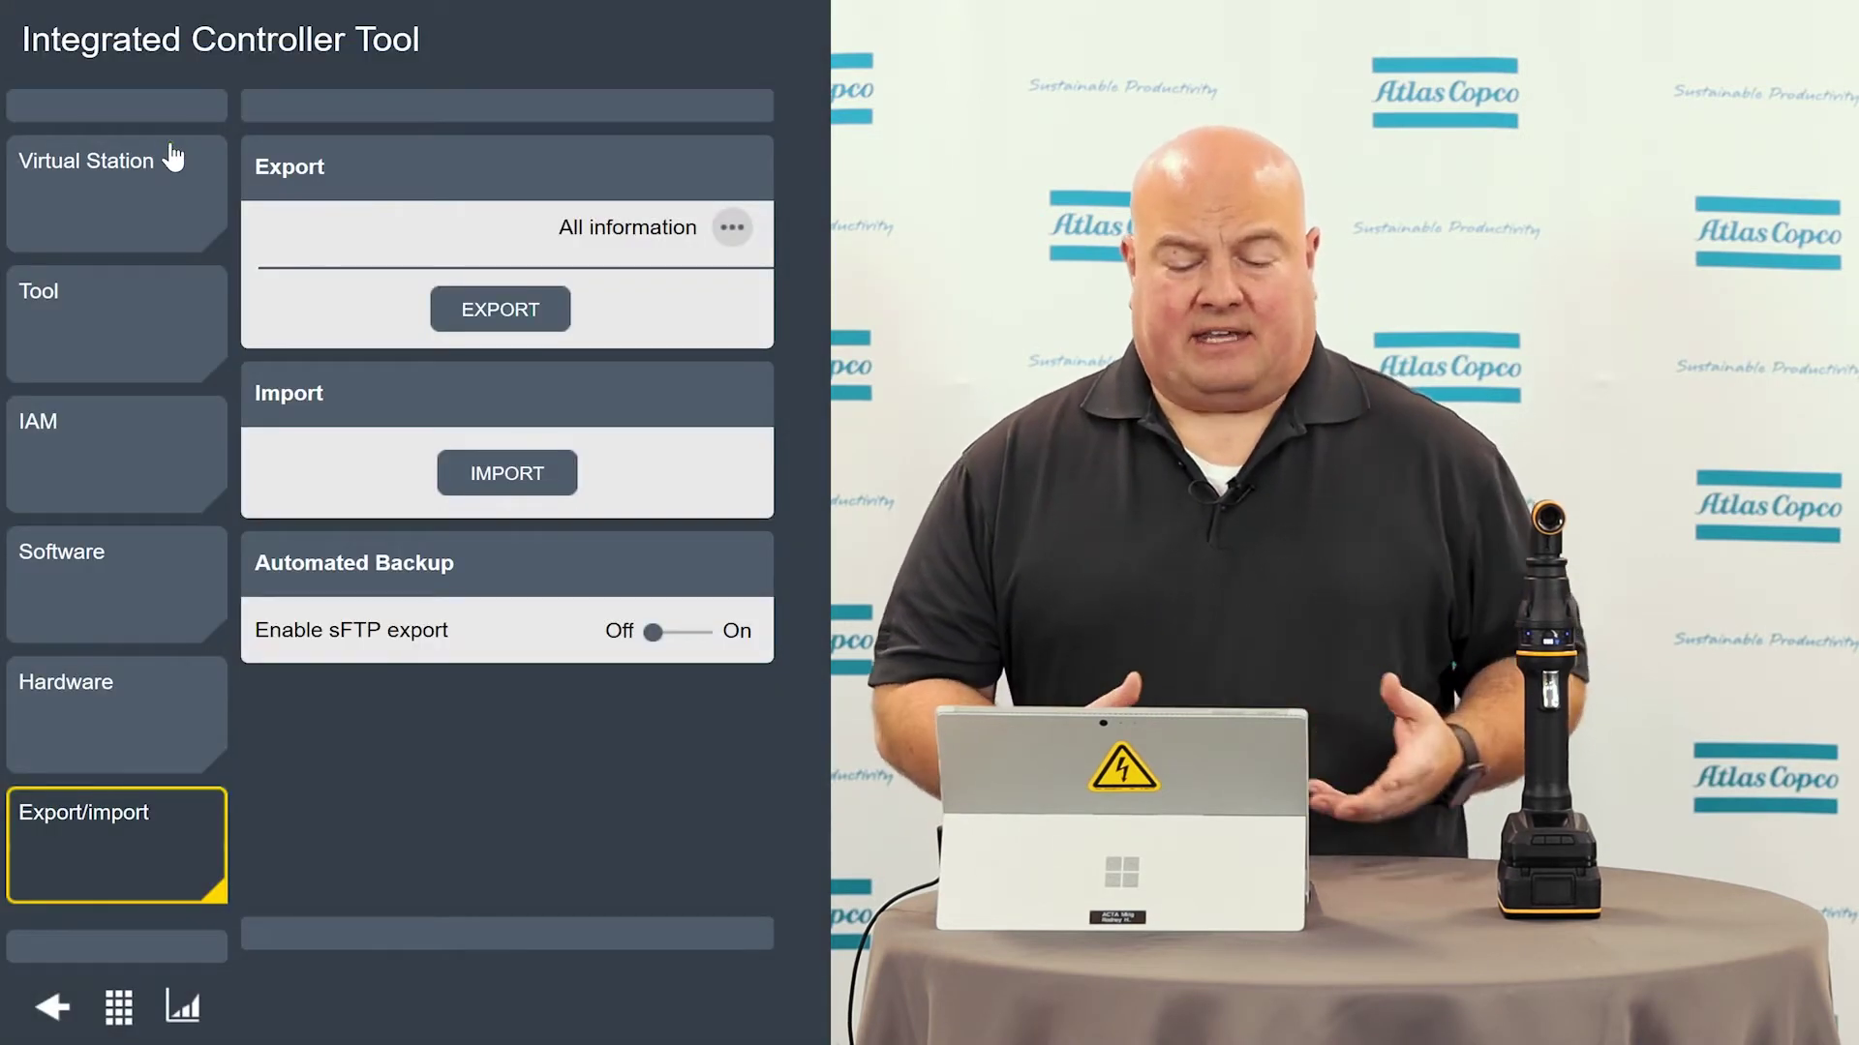
- Export the controller data and save the resulting tar.gz archive to disk
click(510, 312)
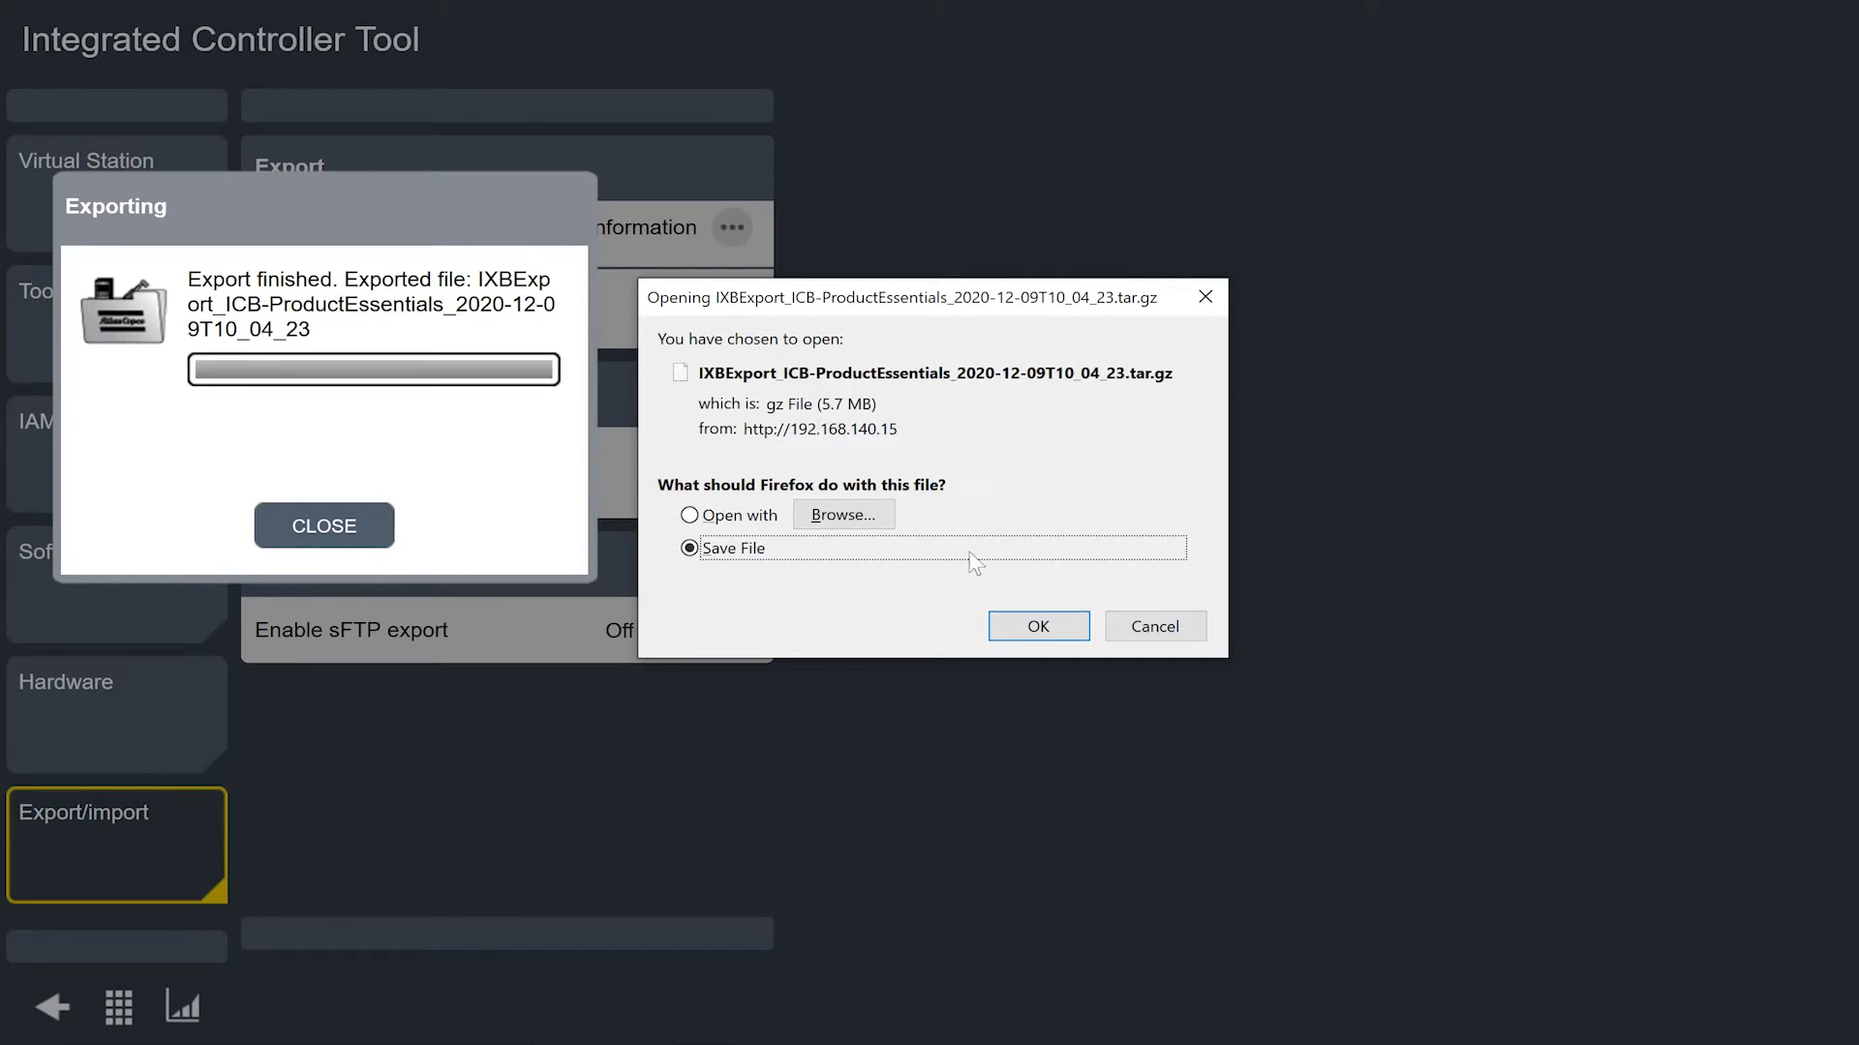
click(1028, 634)
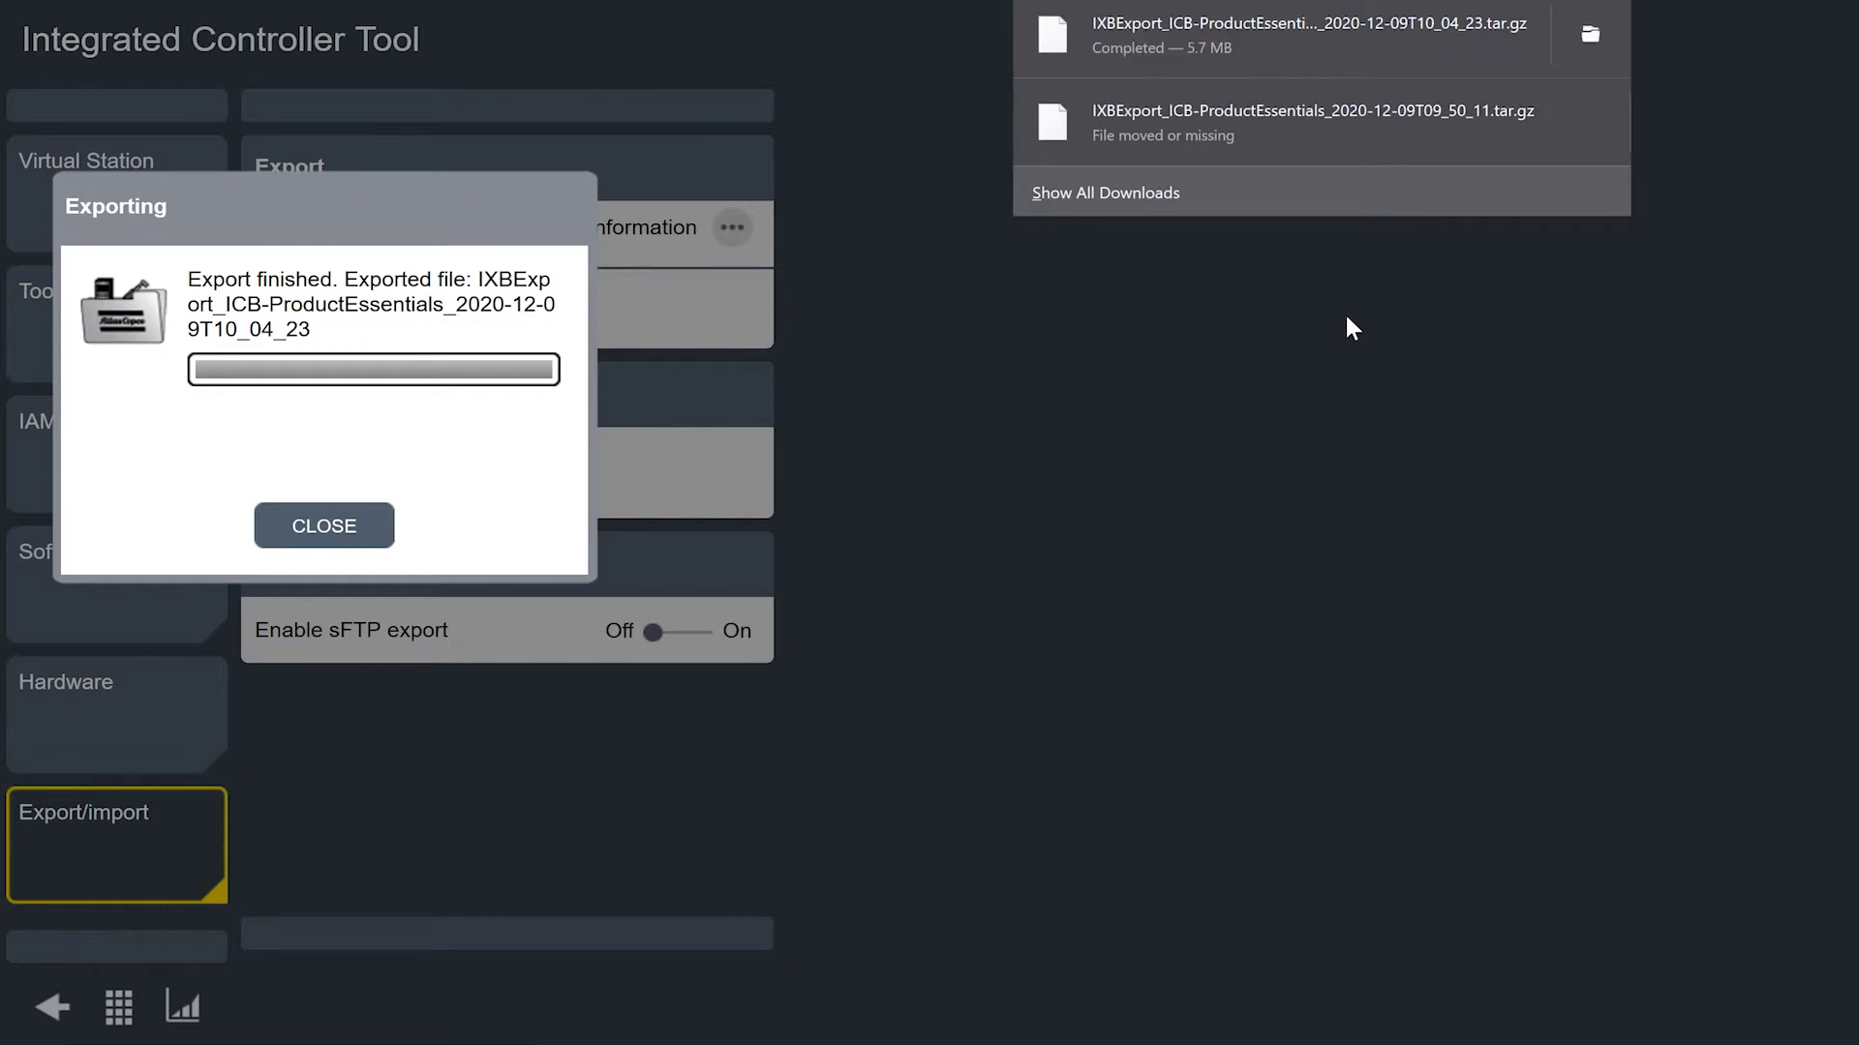
- In Downloads, extract the tar.gz archive here with 7-Zip to get the .tar file
click(1589, 37)
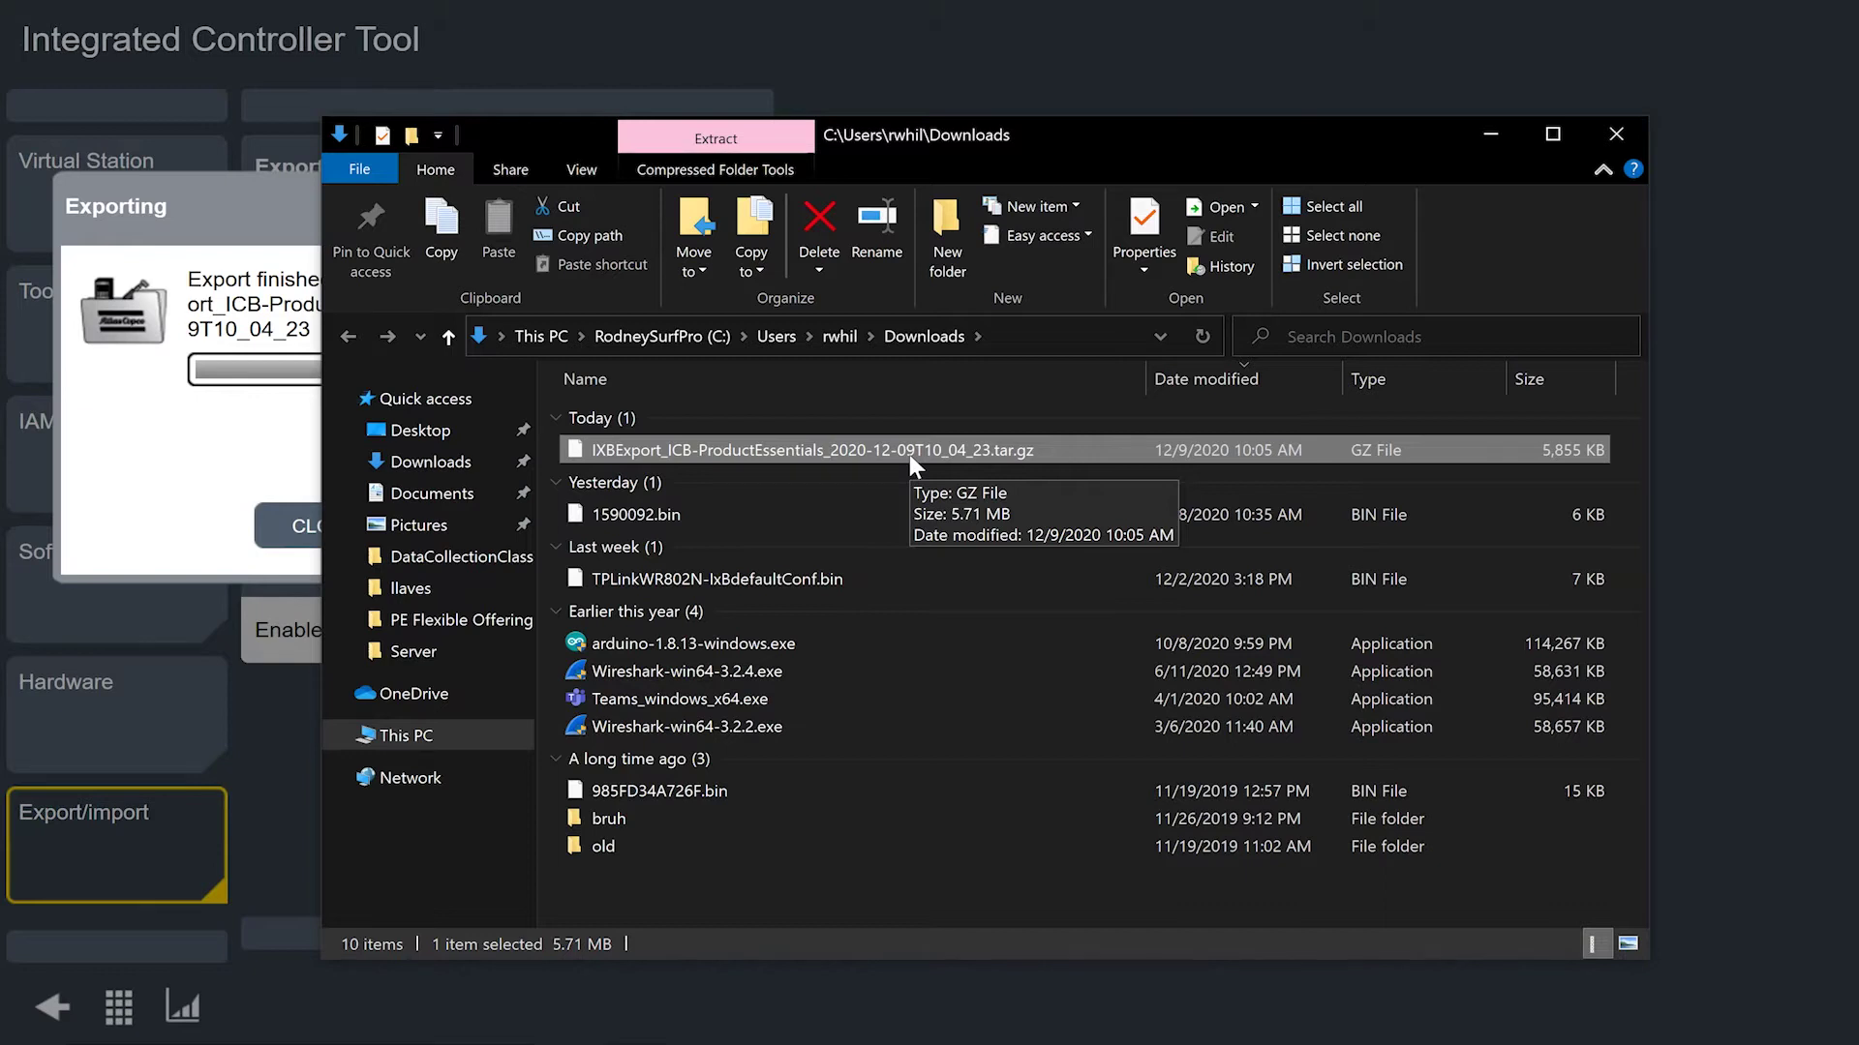
right_click(909, 455)
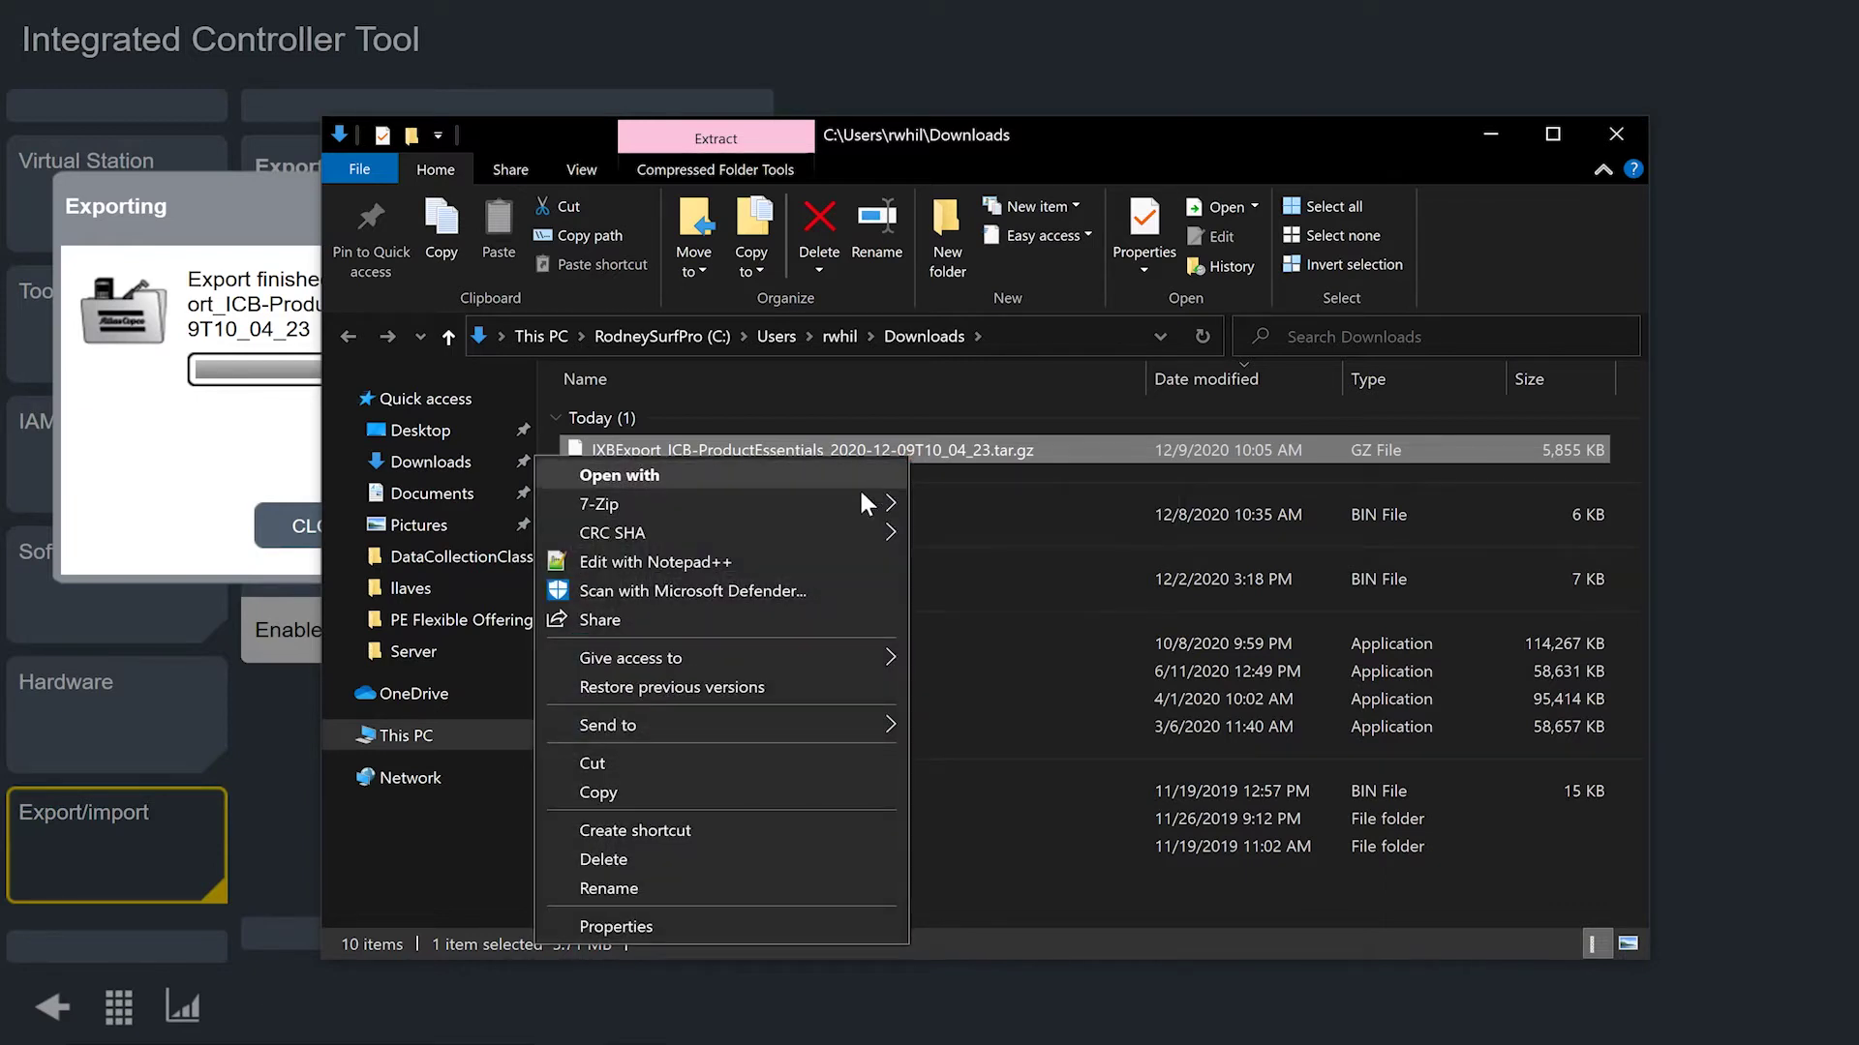
mouse_move(842, 502)
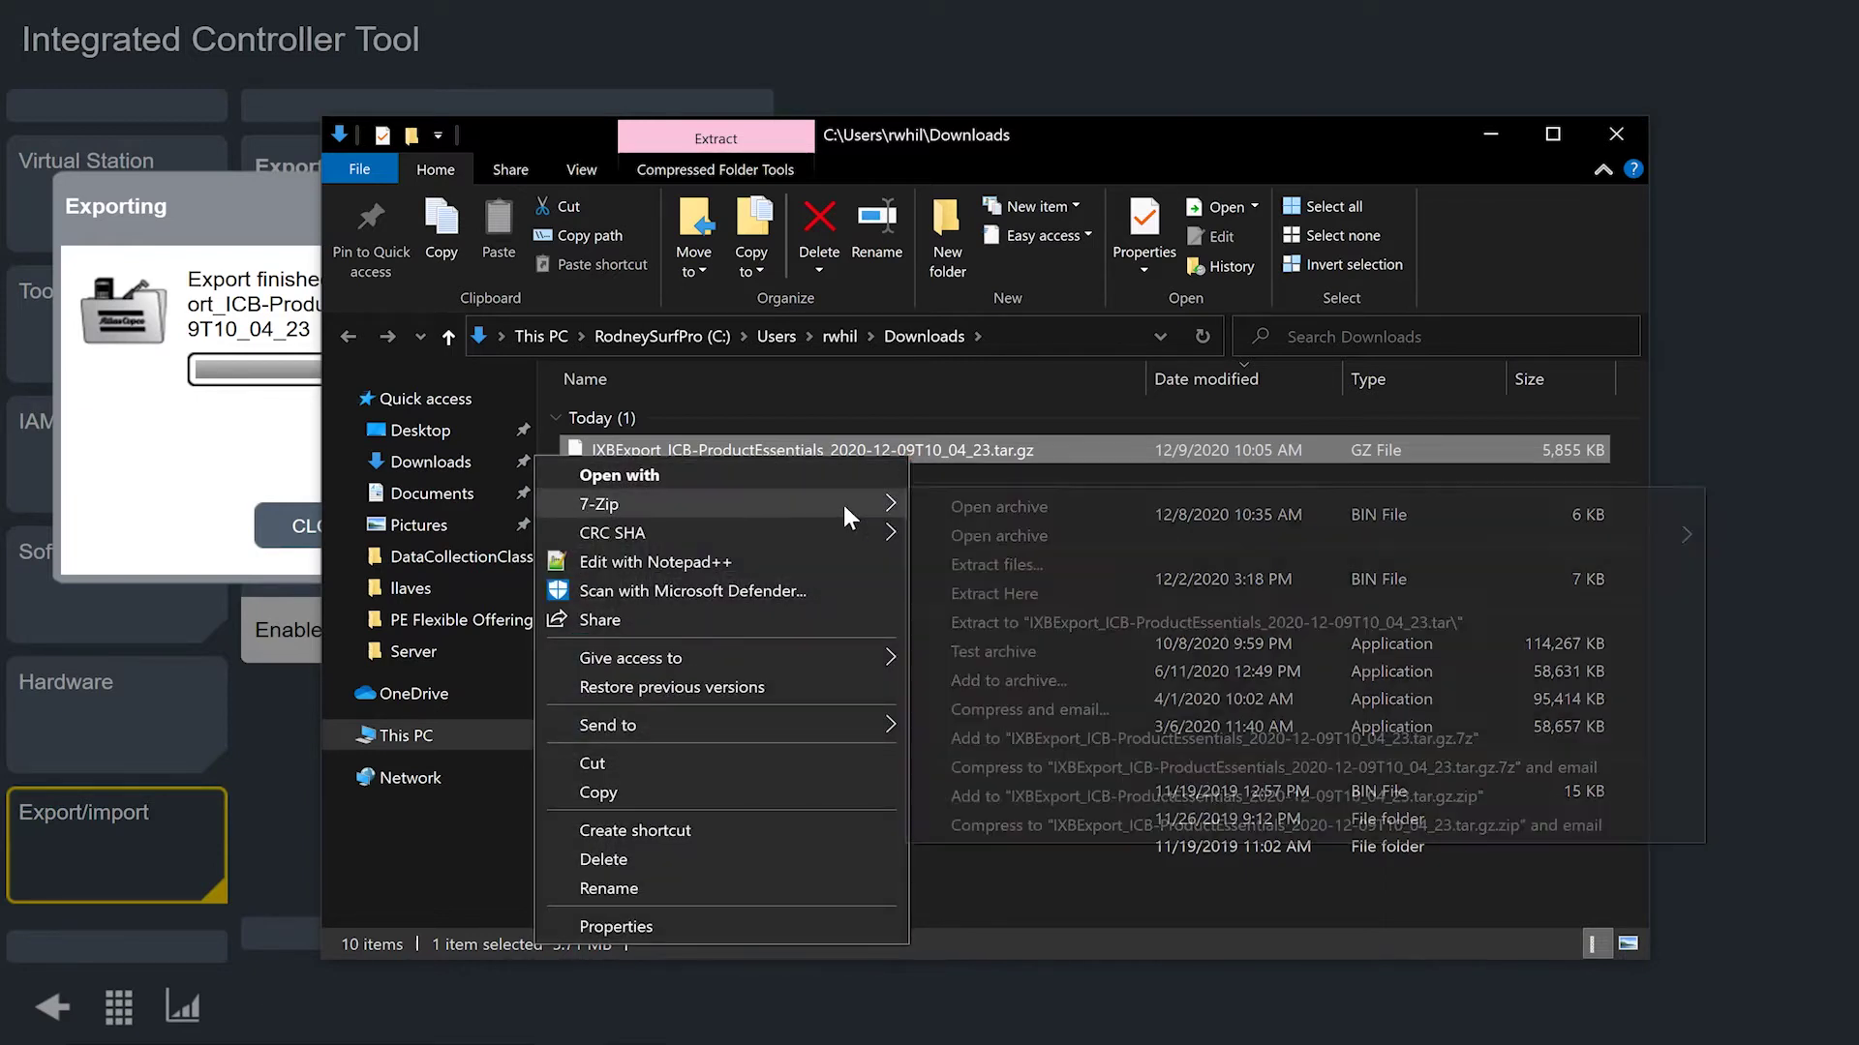
click(1037, 592)
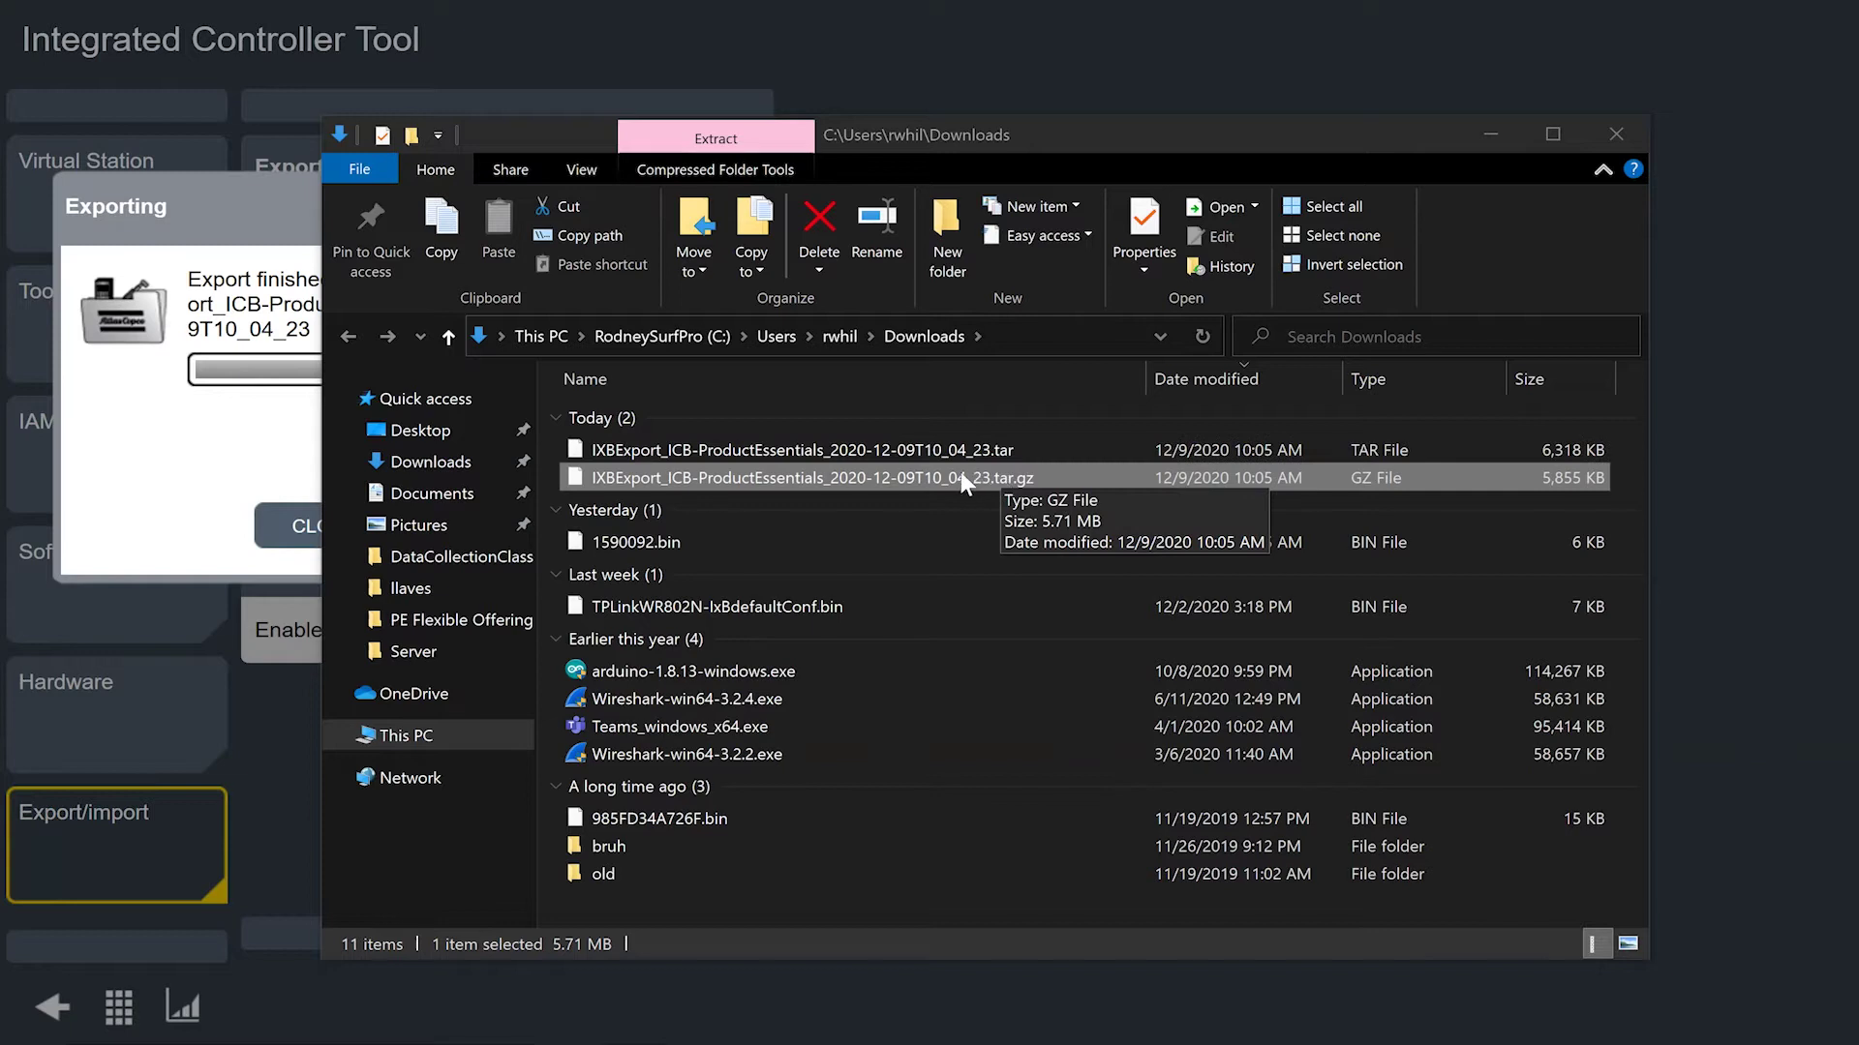
- Extract the .tar with 7-Zip into its own IXBExport_ICB-ProductEssentials_2020-12-09T10_04_23 folder
click(912, 451)
right_click(912, 453)
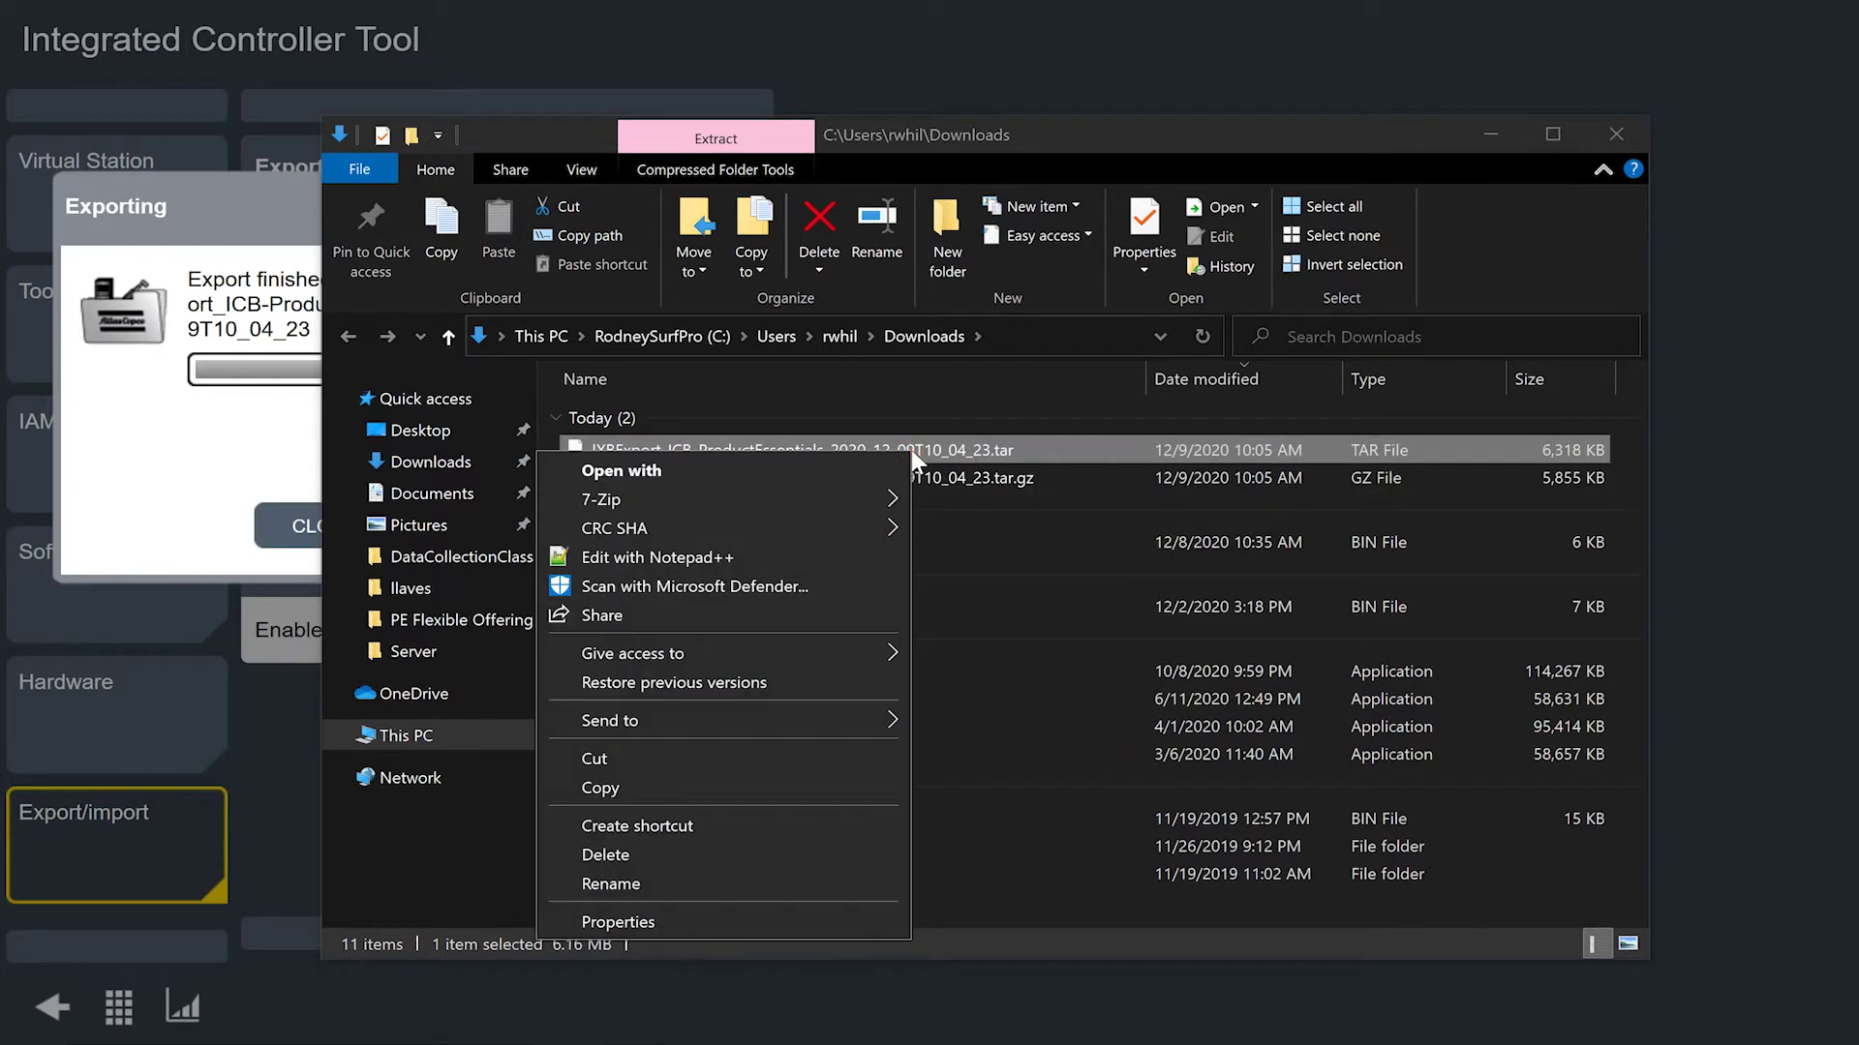
mouse_move(852, 507)
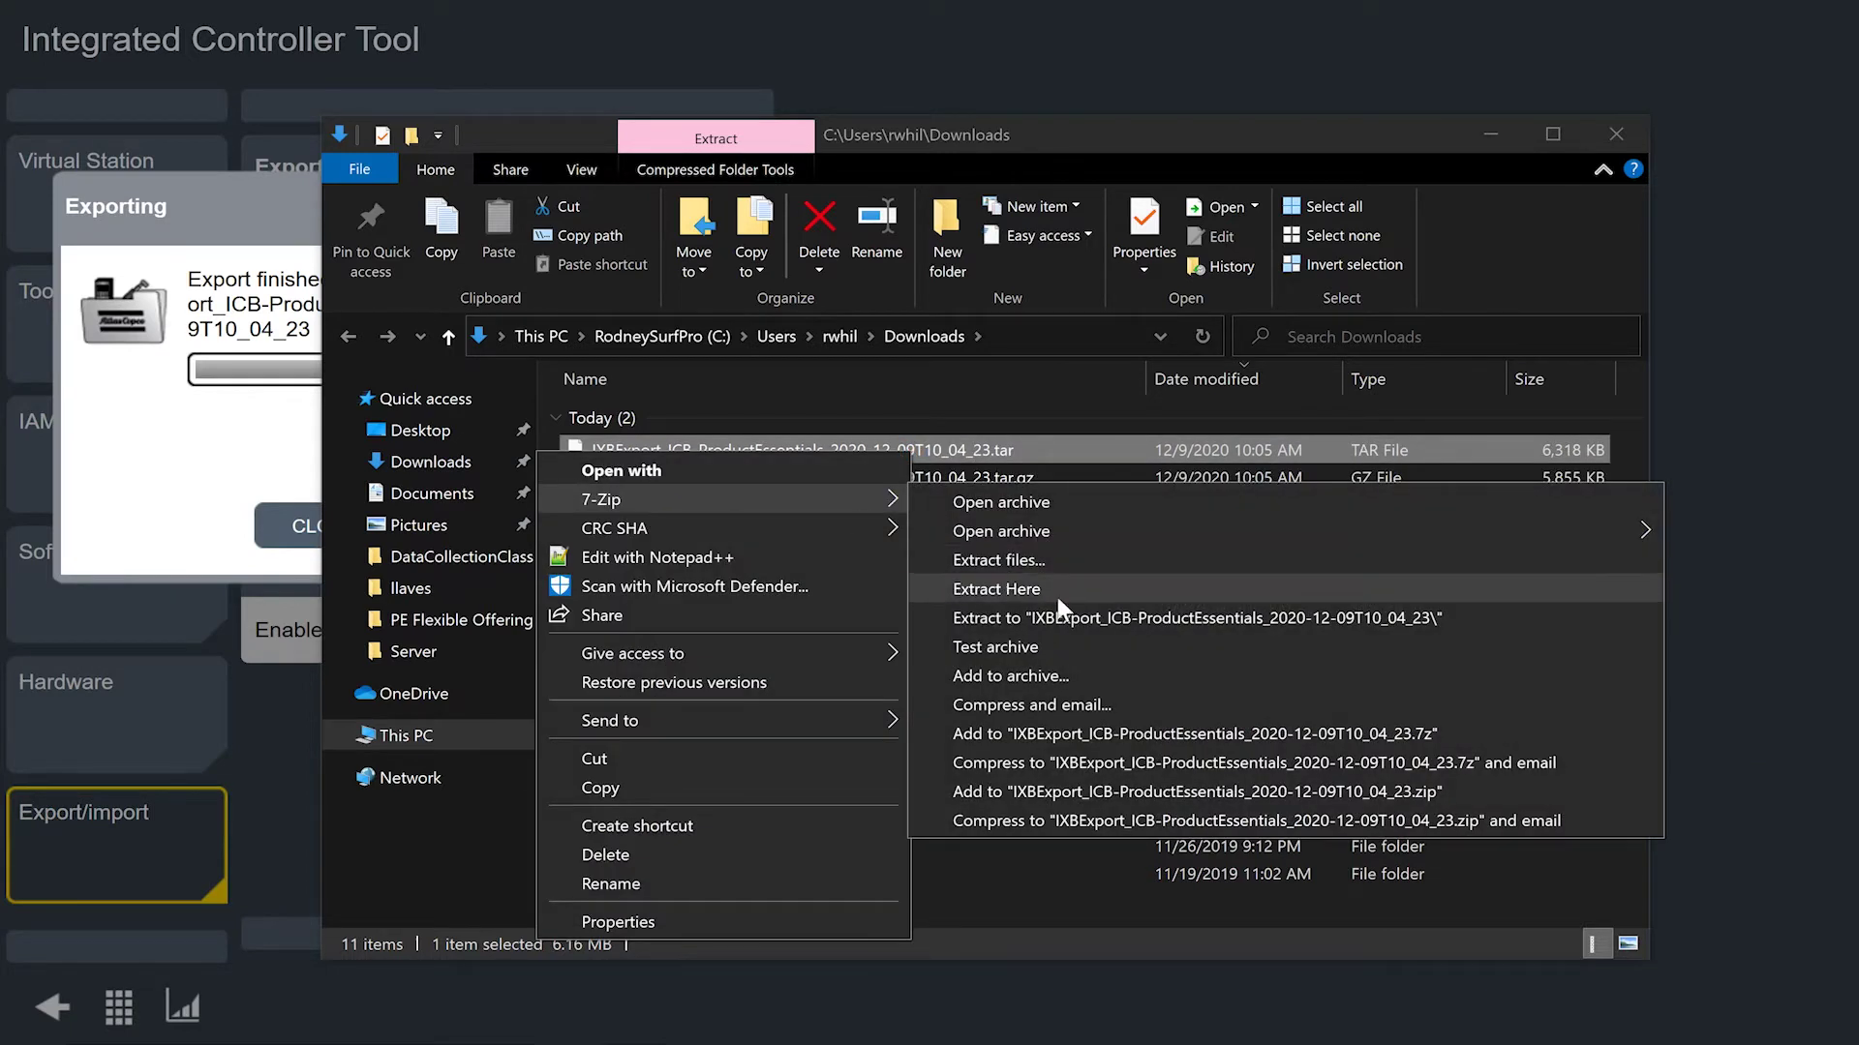
click(1030, 619)
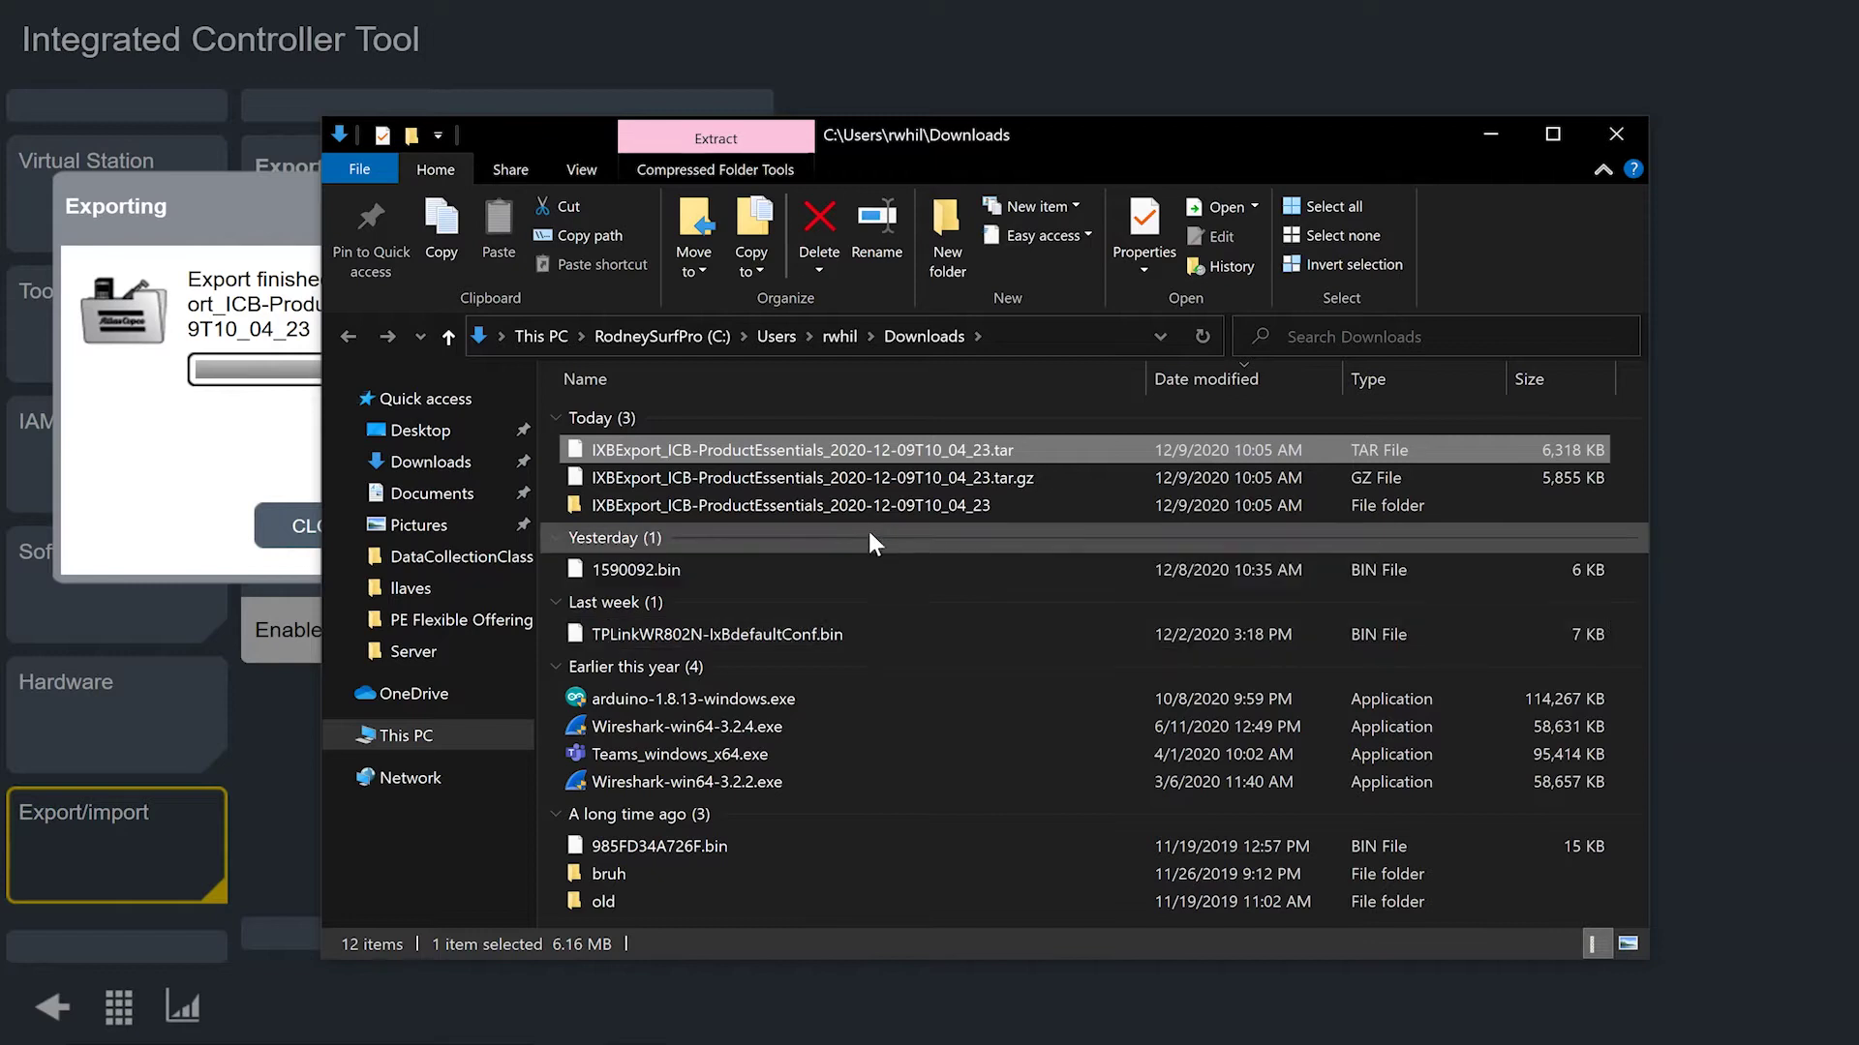
- Open the IXBExport_ICB-ProductEssentials_2020-12-09T10_04_23 folder in Downloads
click(805, 503)
double_click(805, 503)
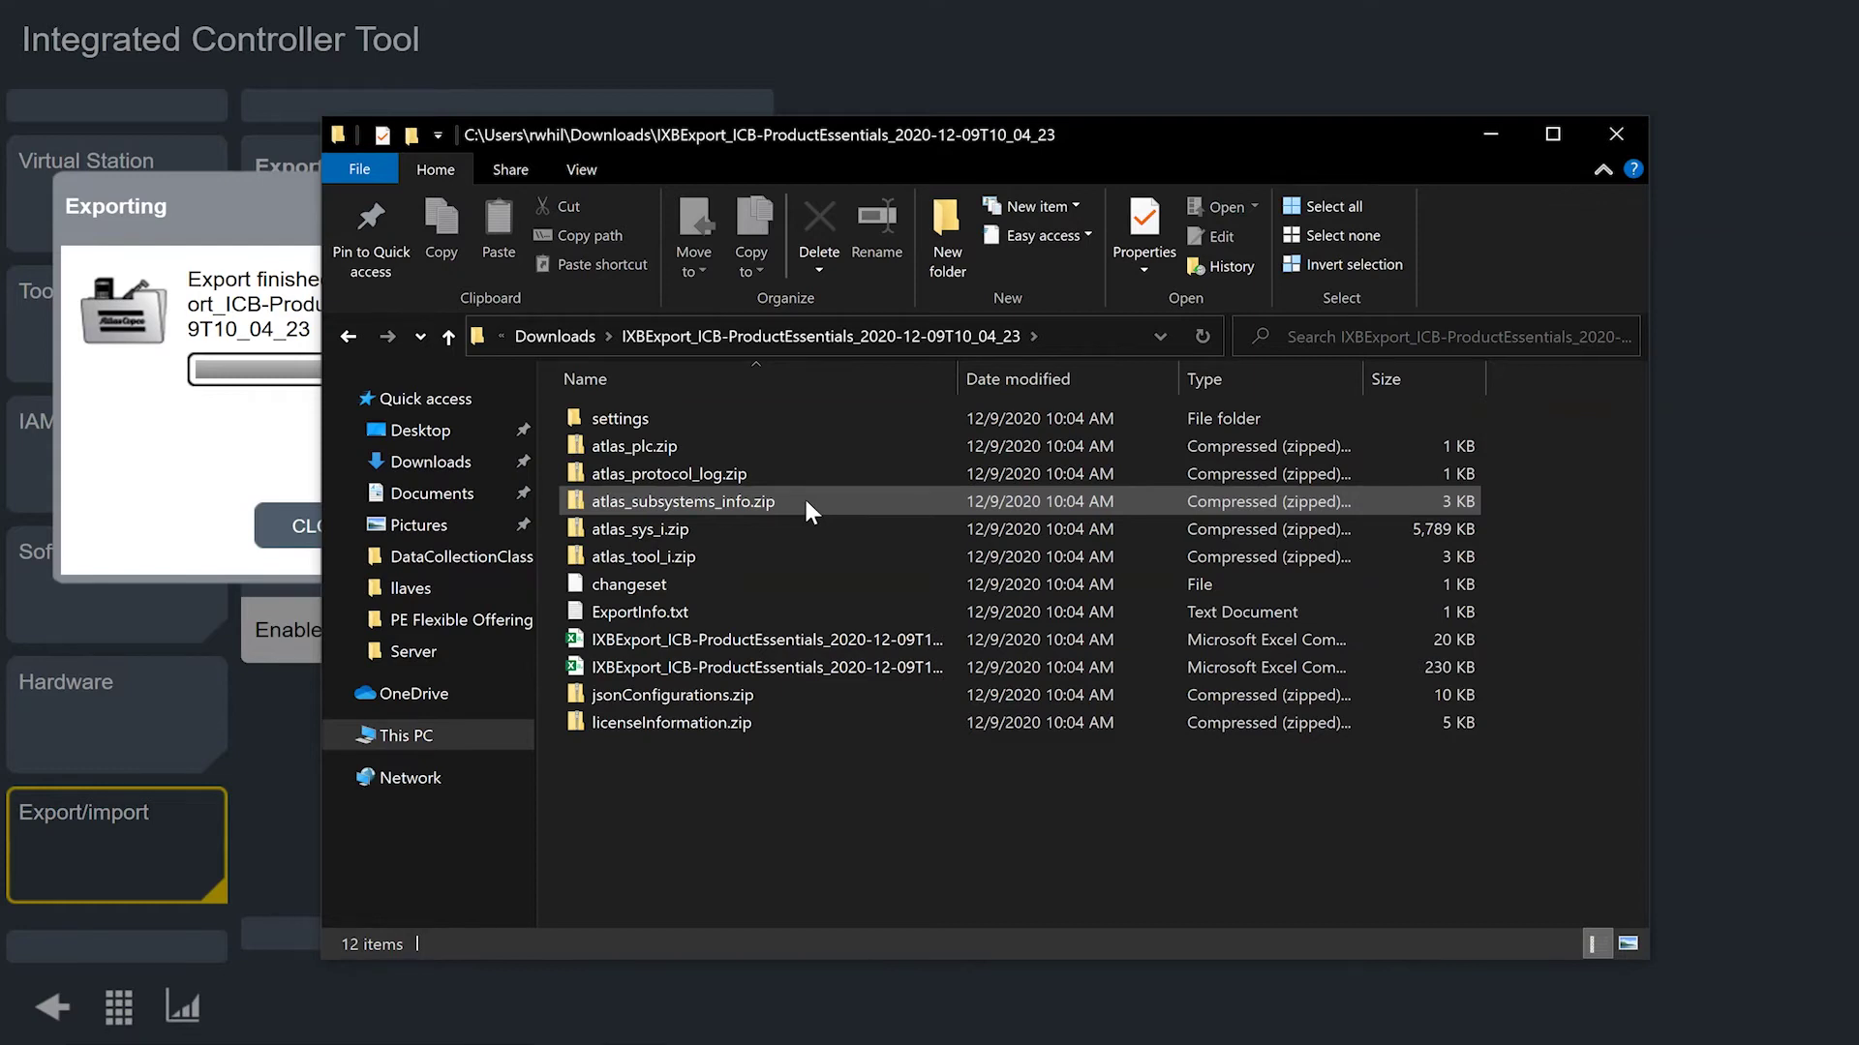
double_click(664, 619)
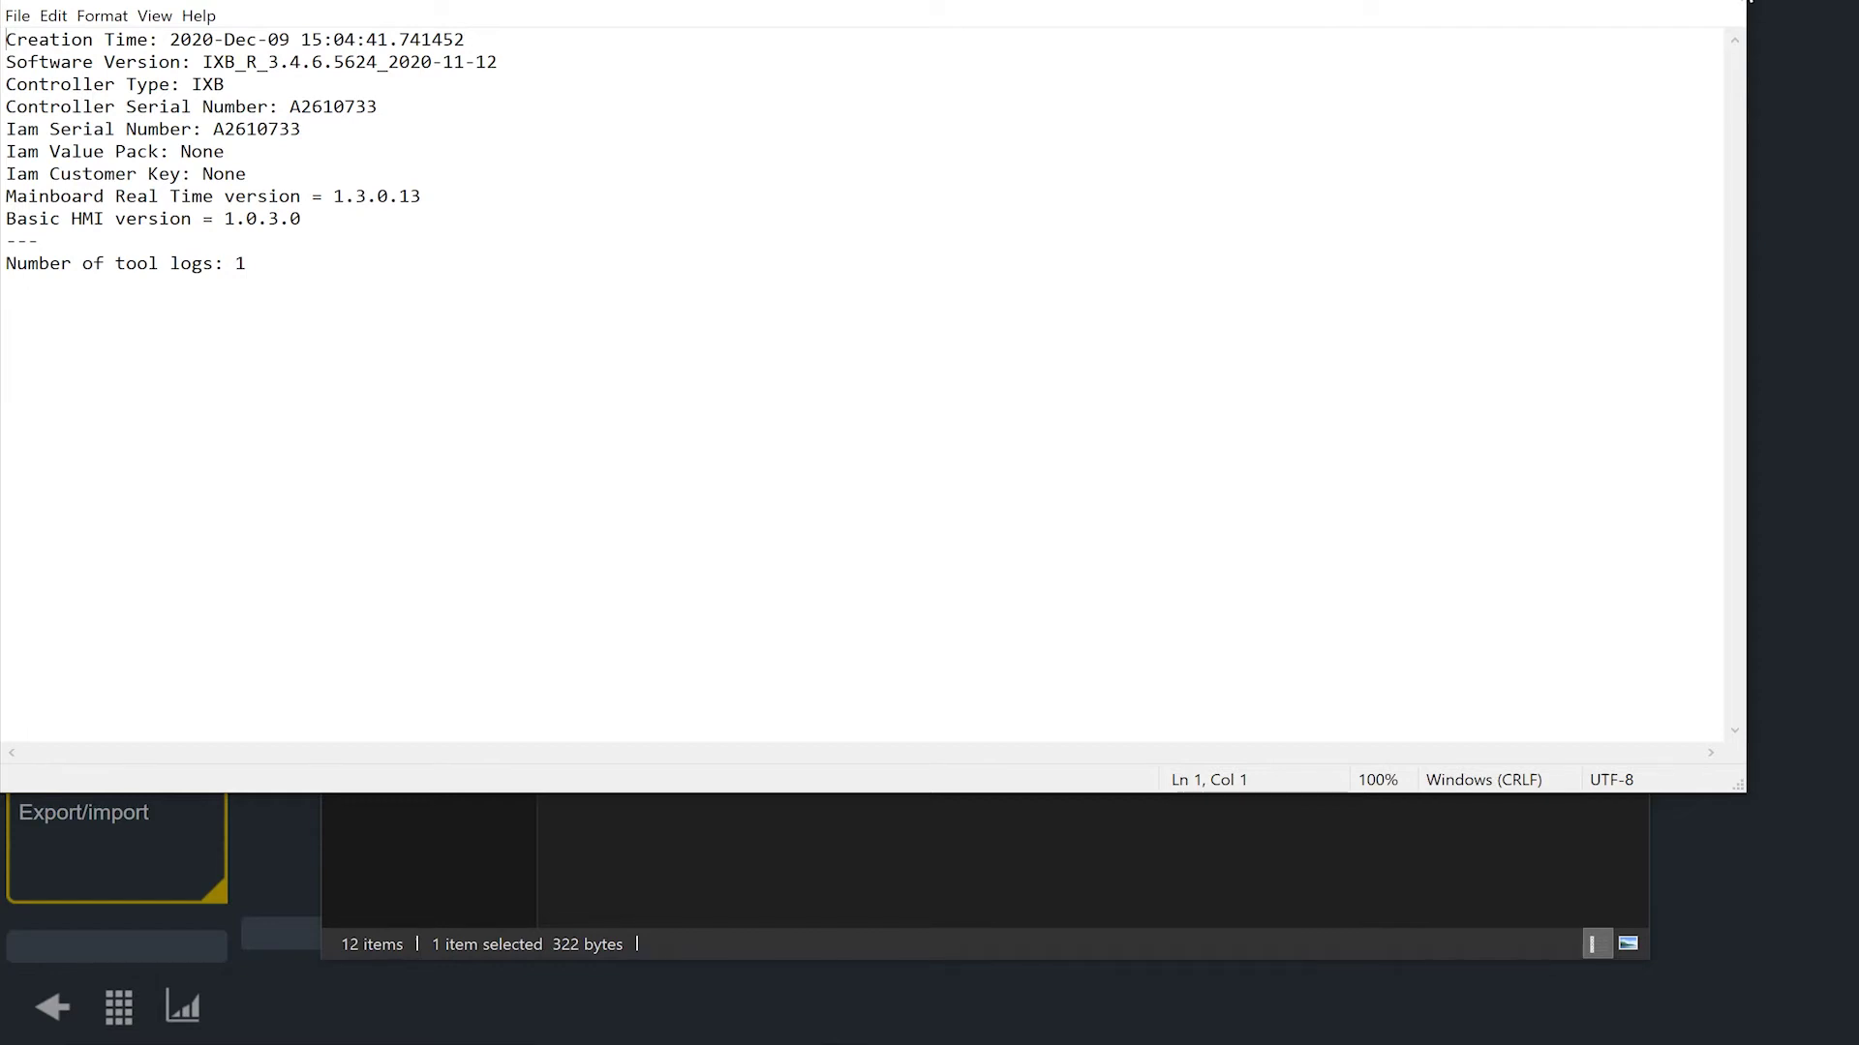
click(1722, 2)
click(845, 666)
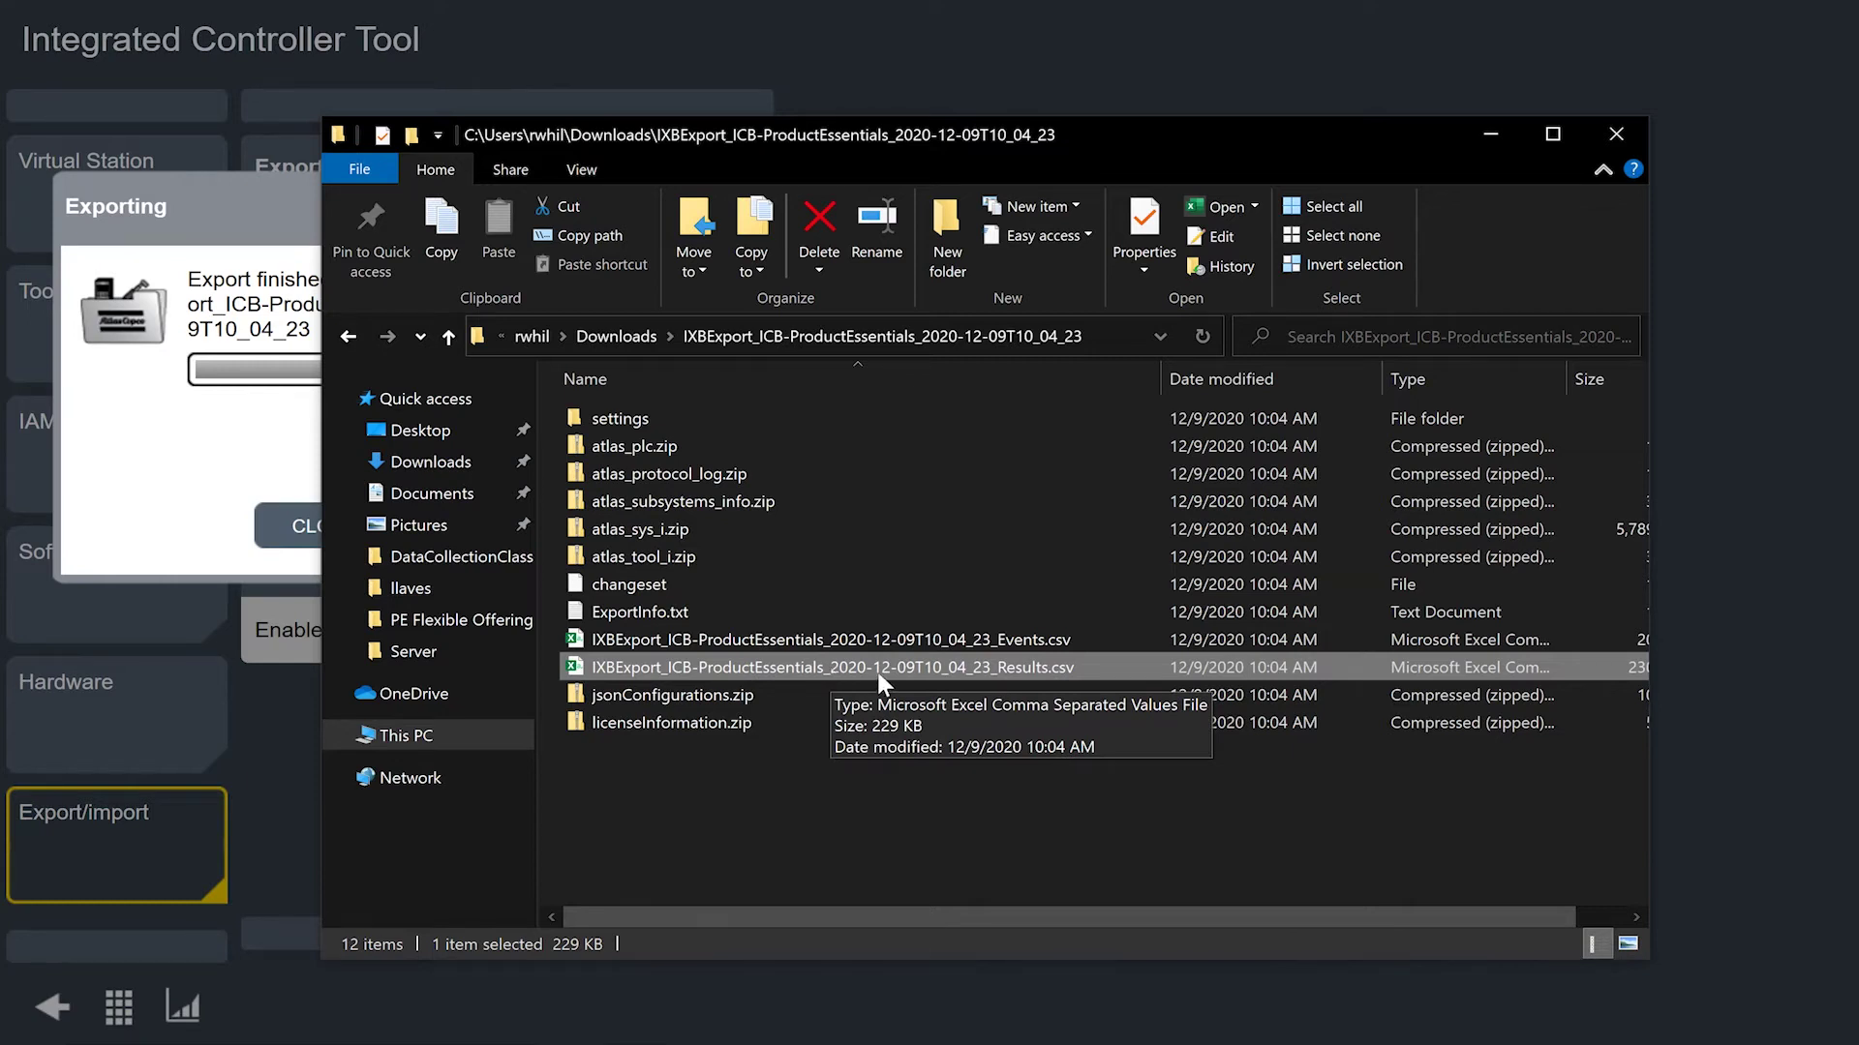
- Open Results.csv in Excel, dismiss the read-only notice, and auto-fit all column widths
double_click(701, 664)
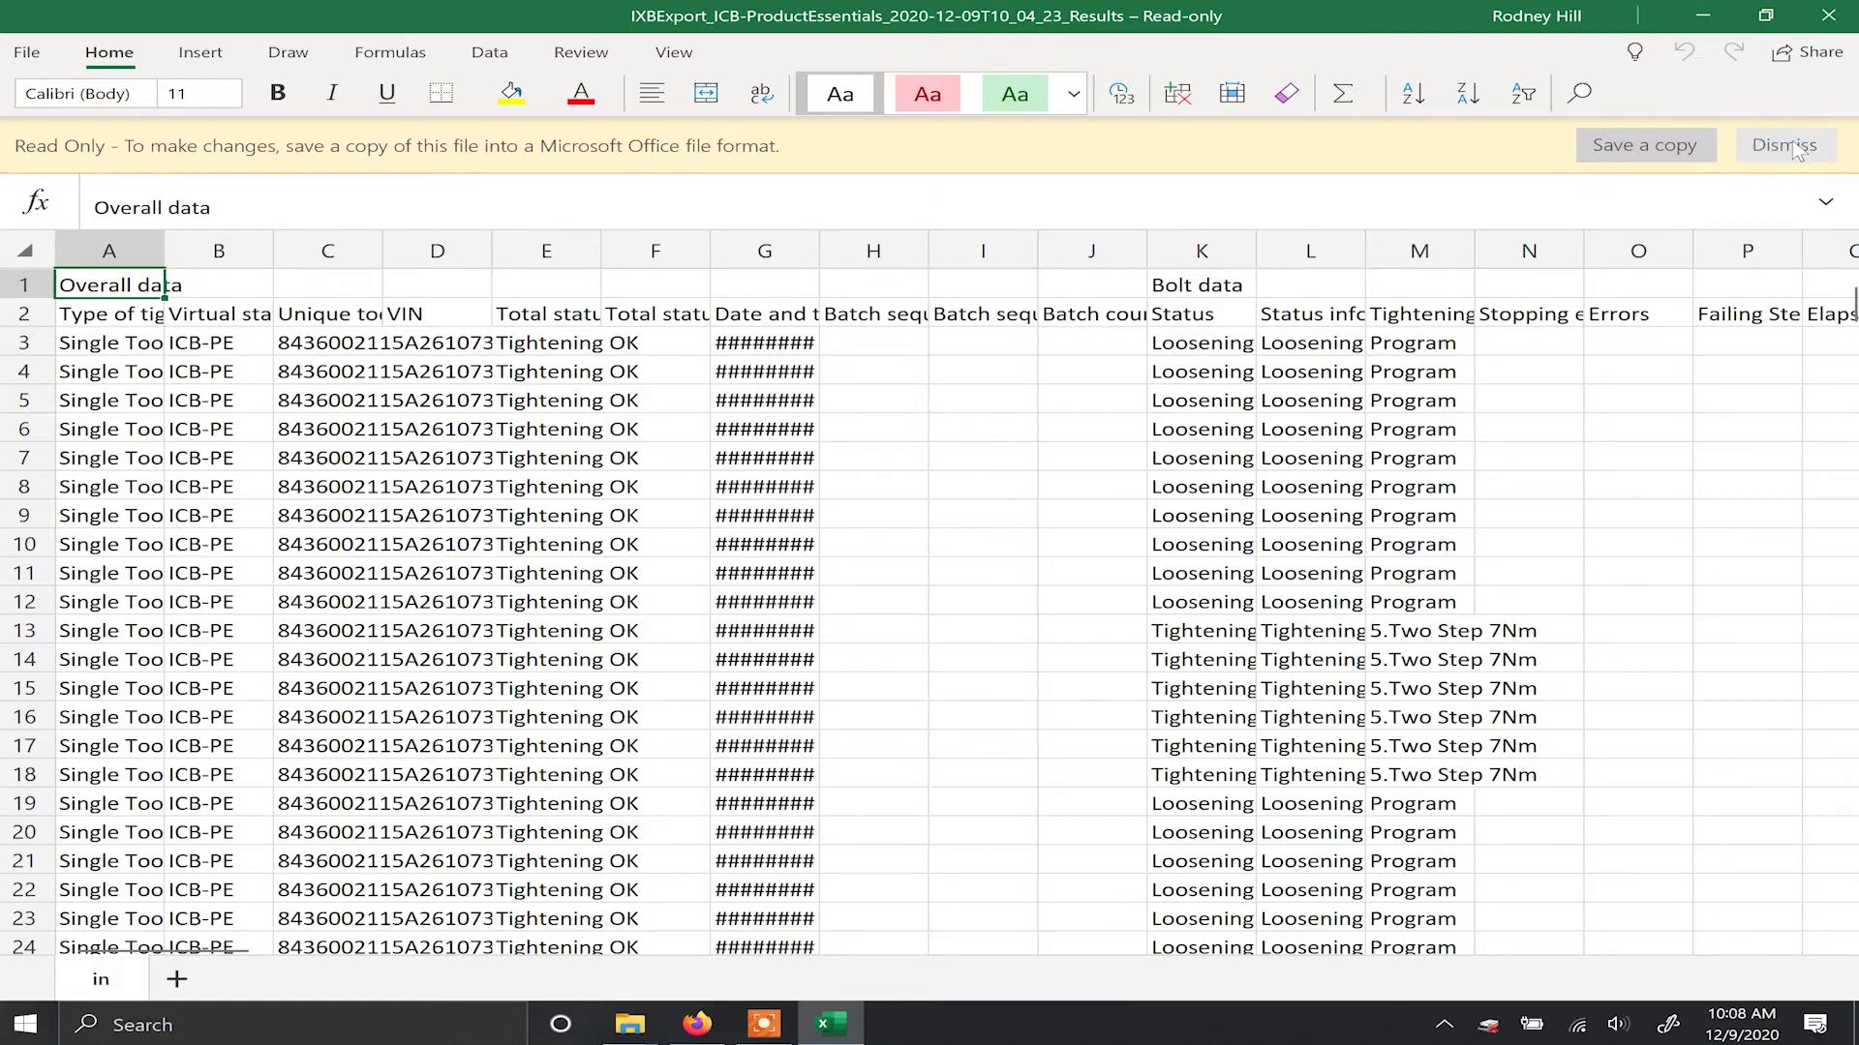
click(1786, 145)
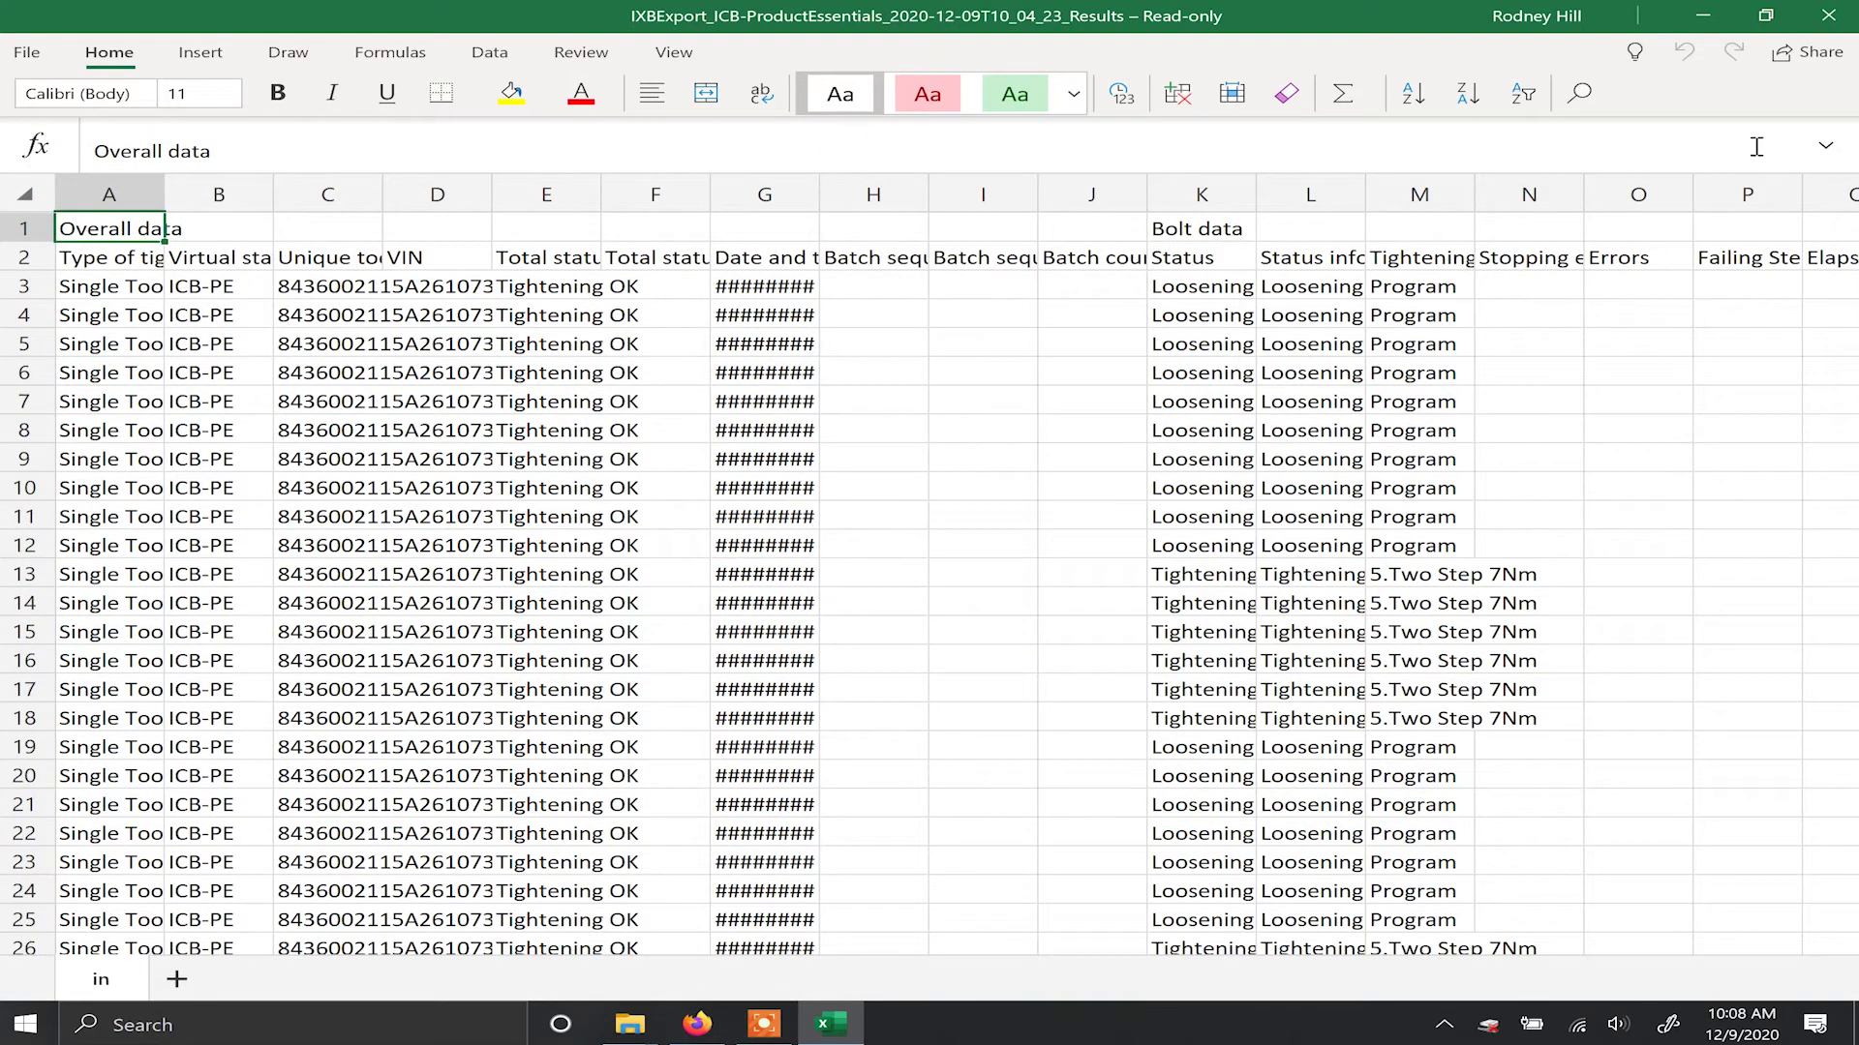
click(22, 196)
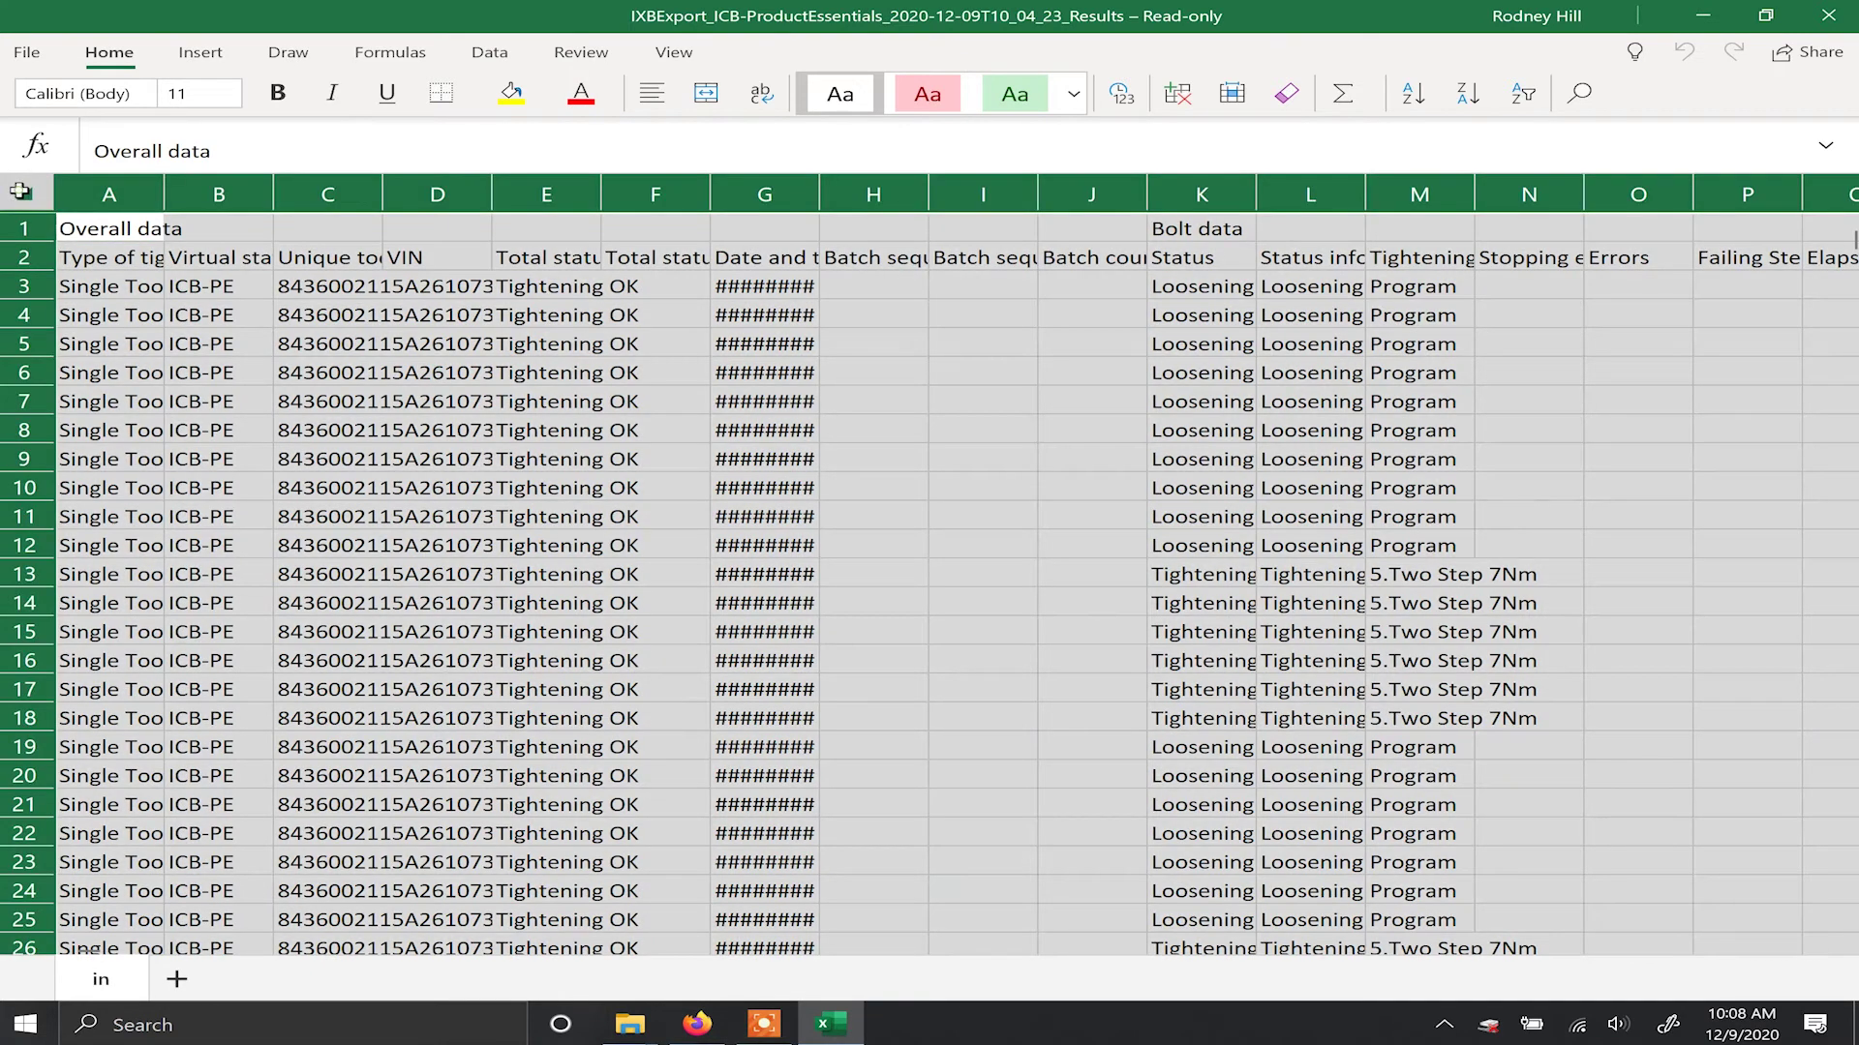
double_click(160, 195)
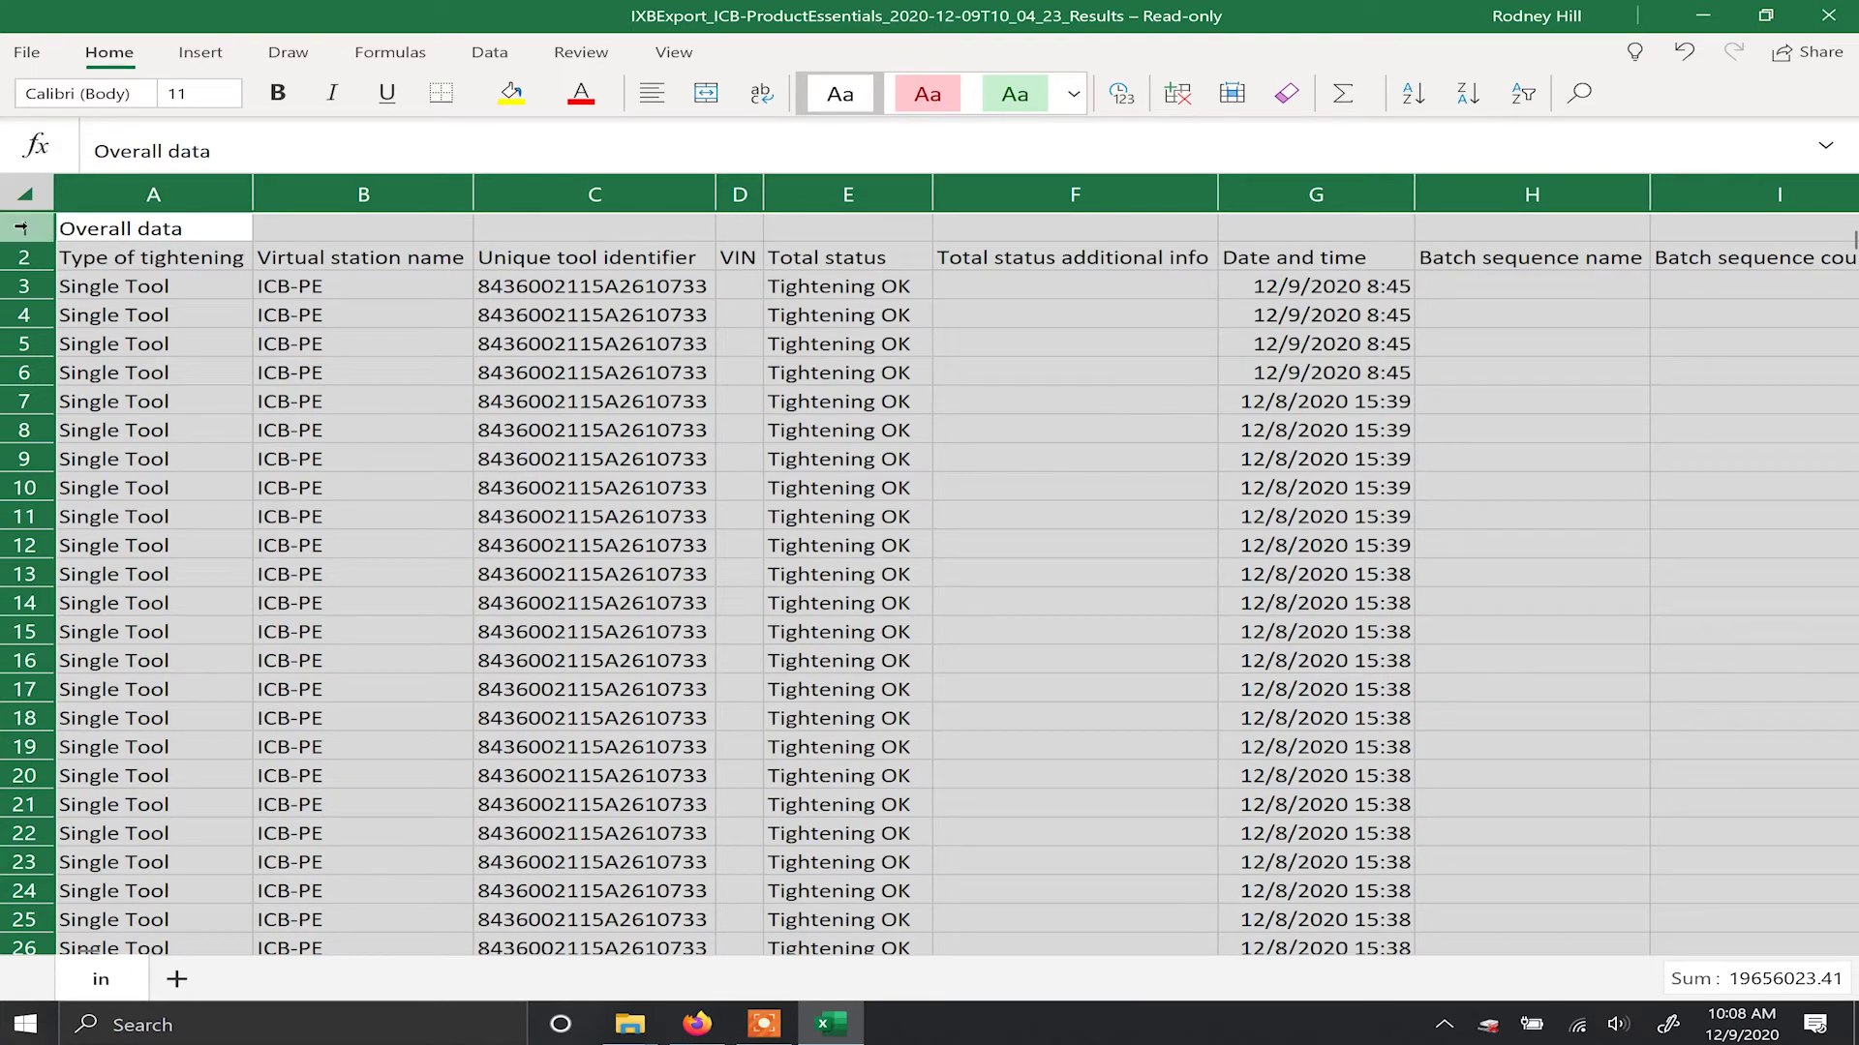
click(126, 253)
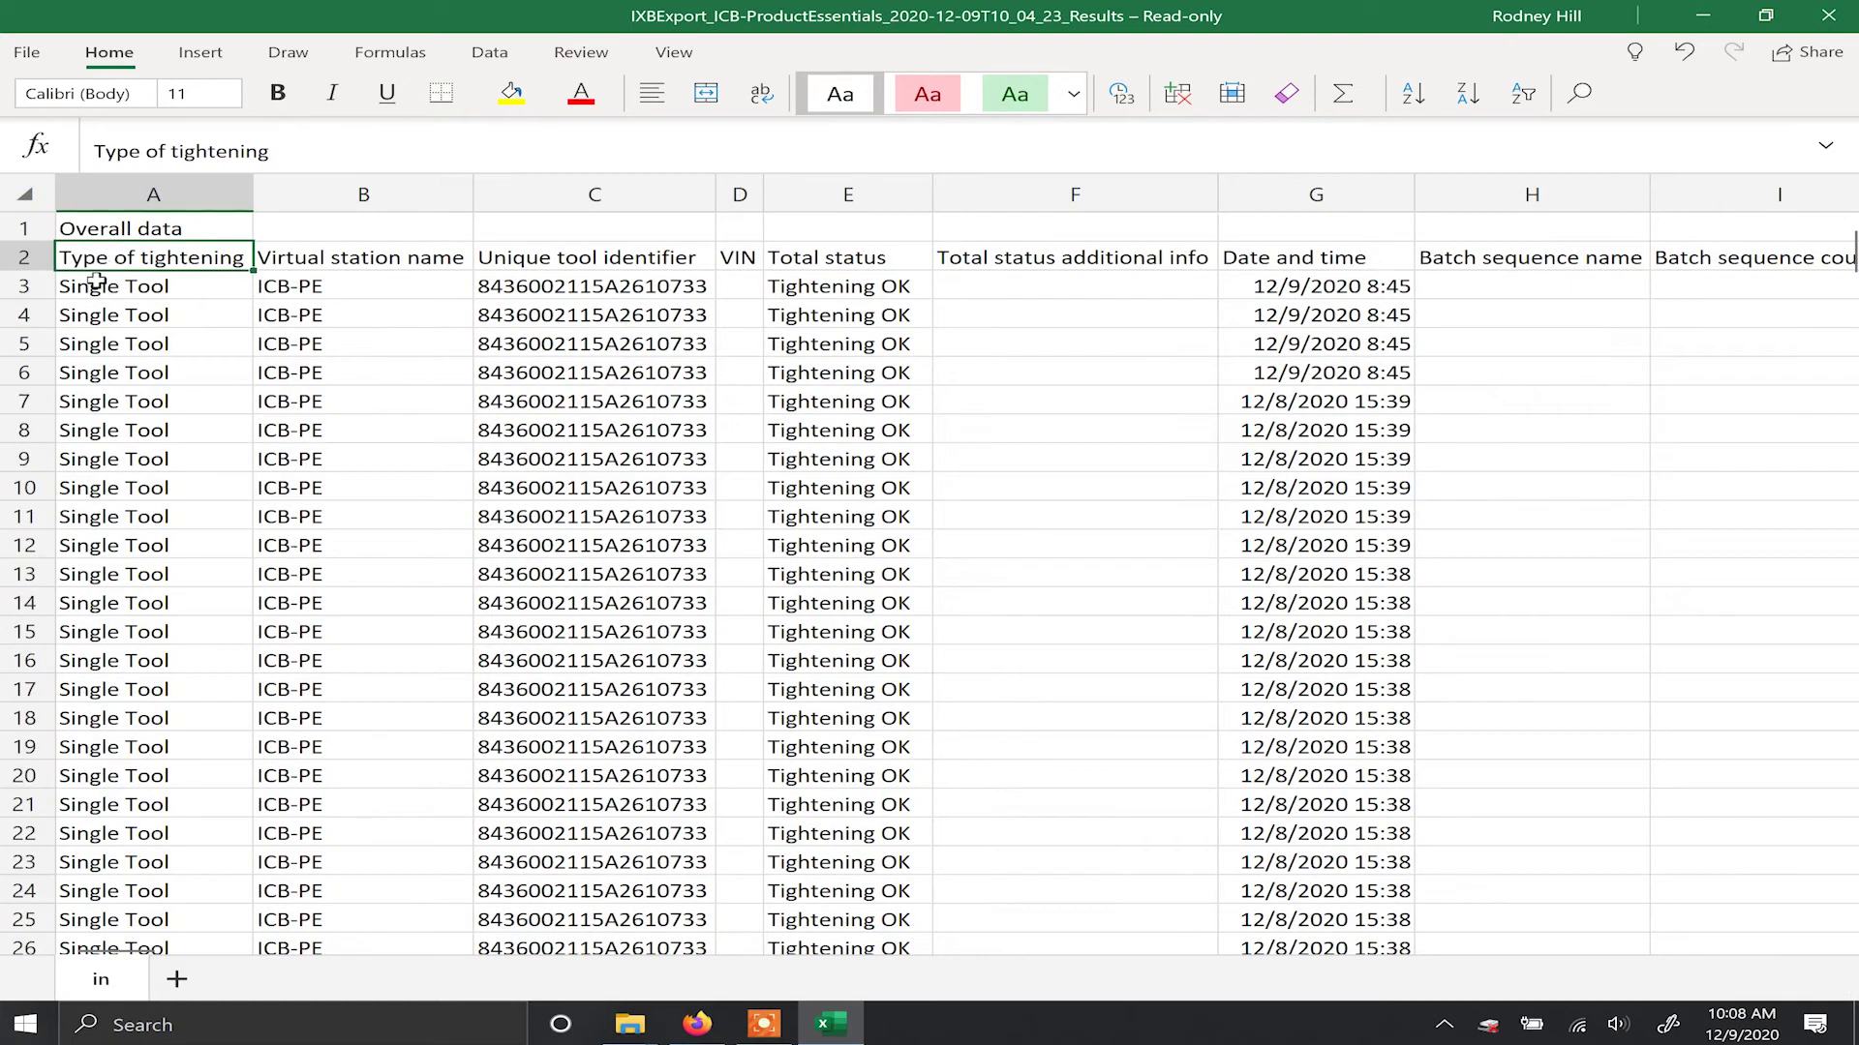
- Scroll right through the tightening result columns and back, then close the workbook
click(90, 290)
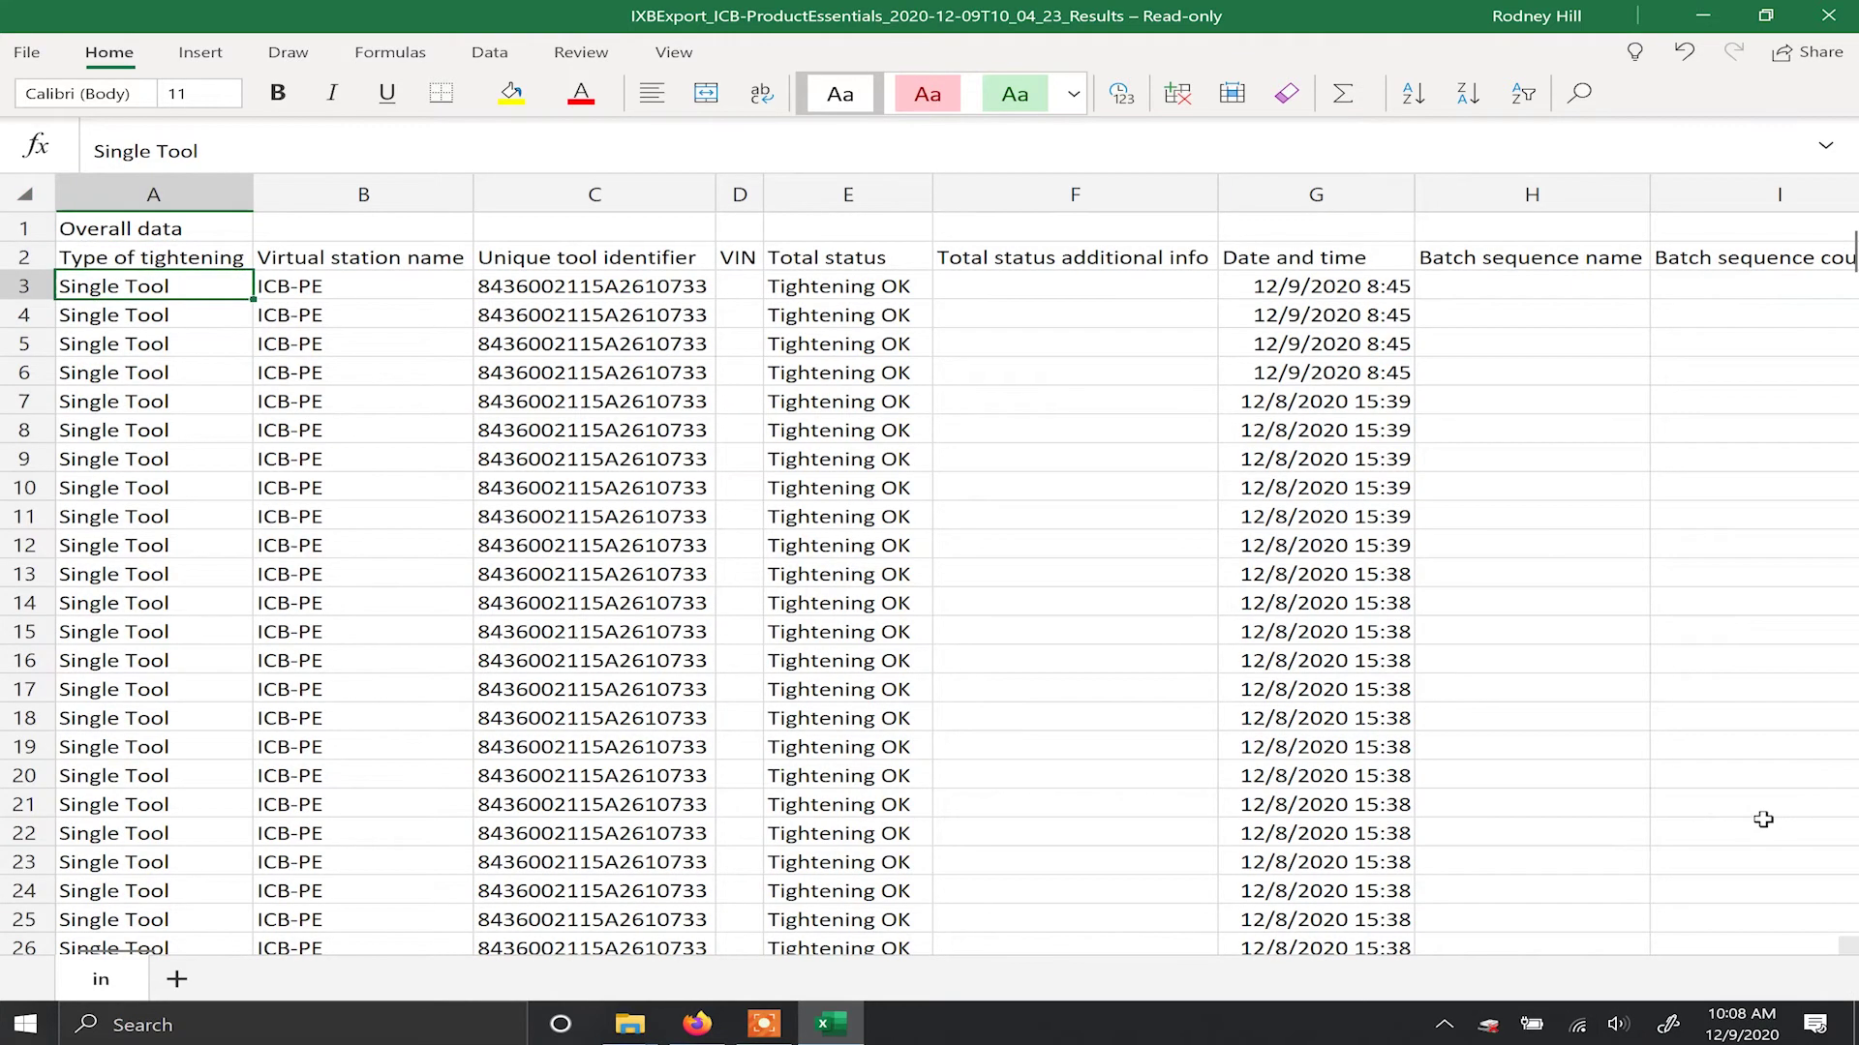
scroll(1762, 820, right, 5)
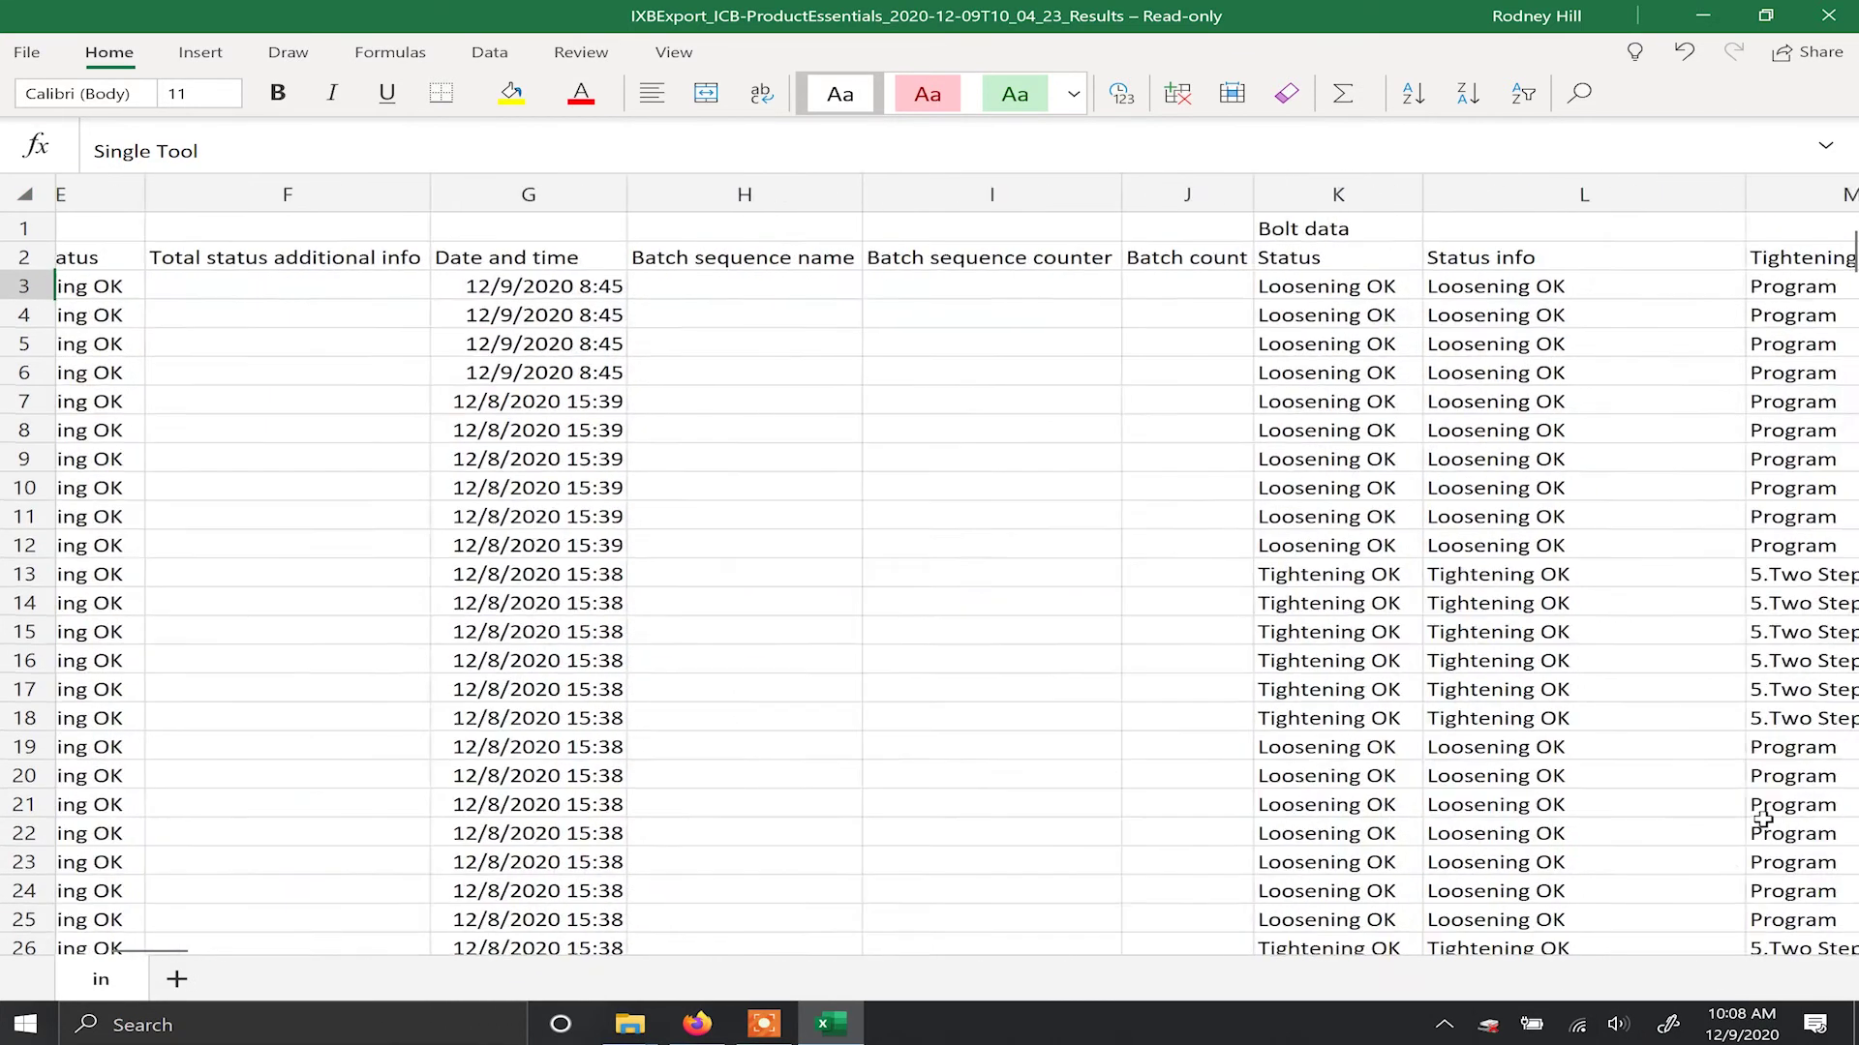
scroll(1763, 820, right, 5)
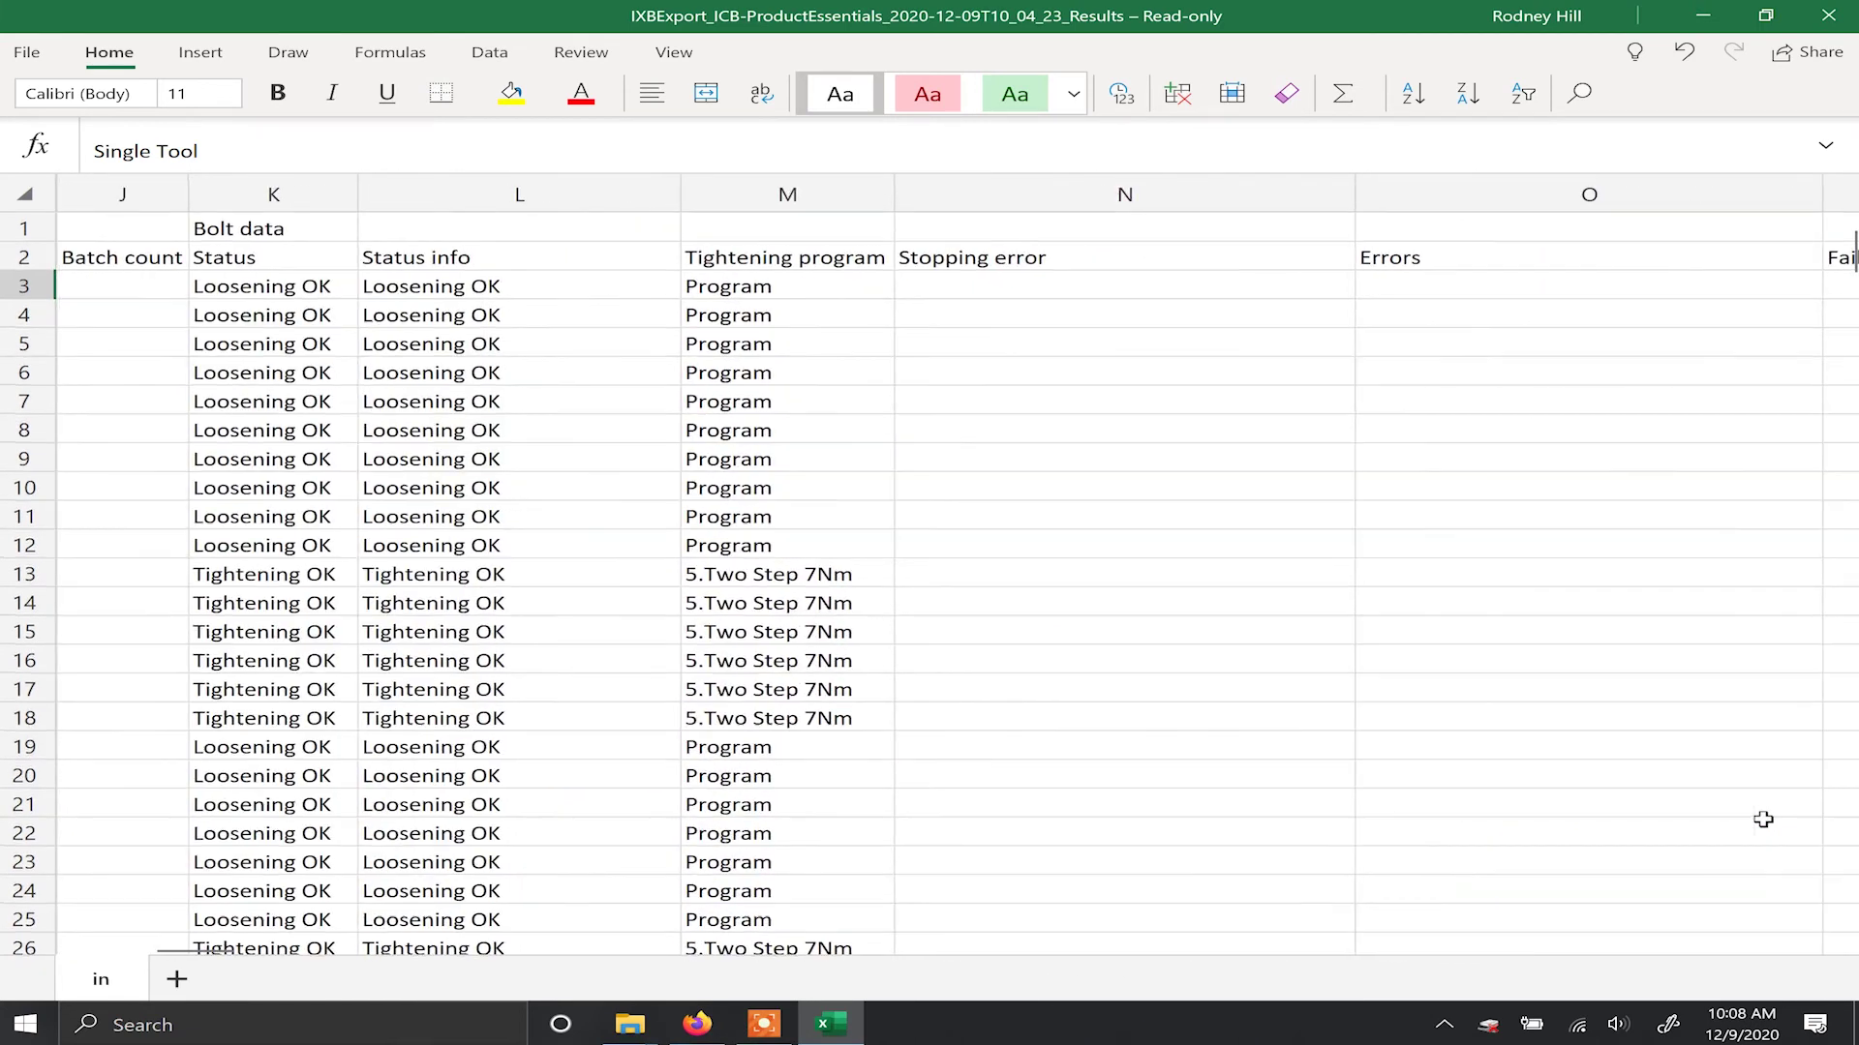
scroll(1763, 820, right, 5)
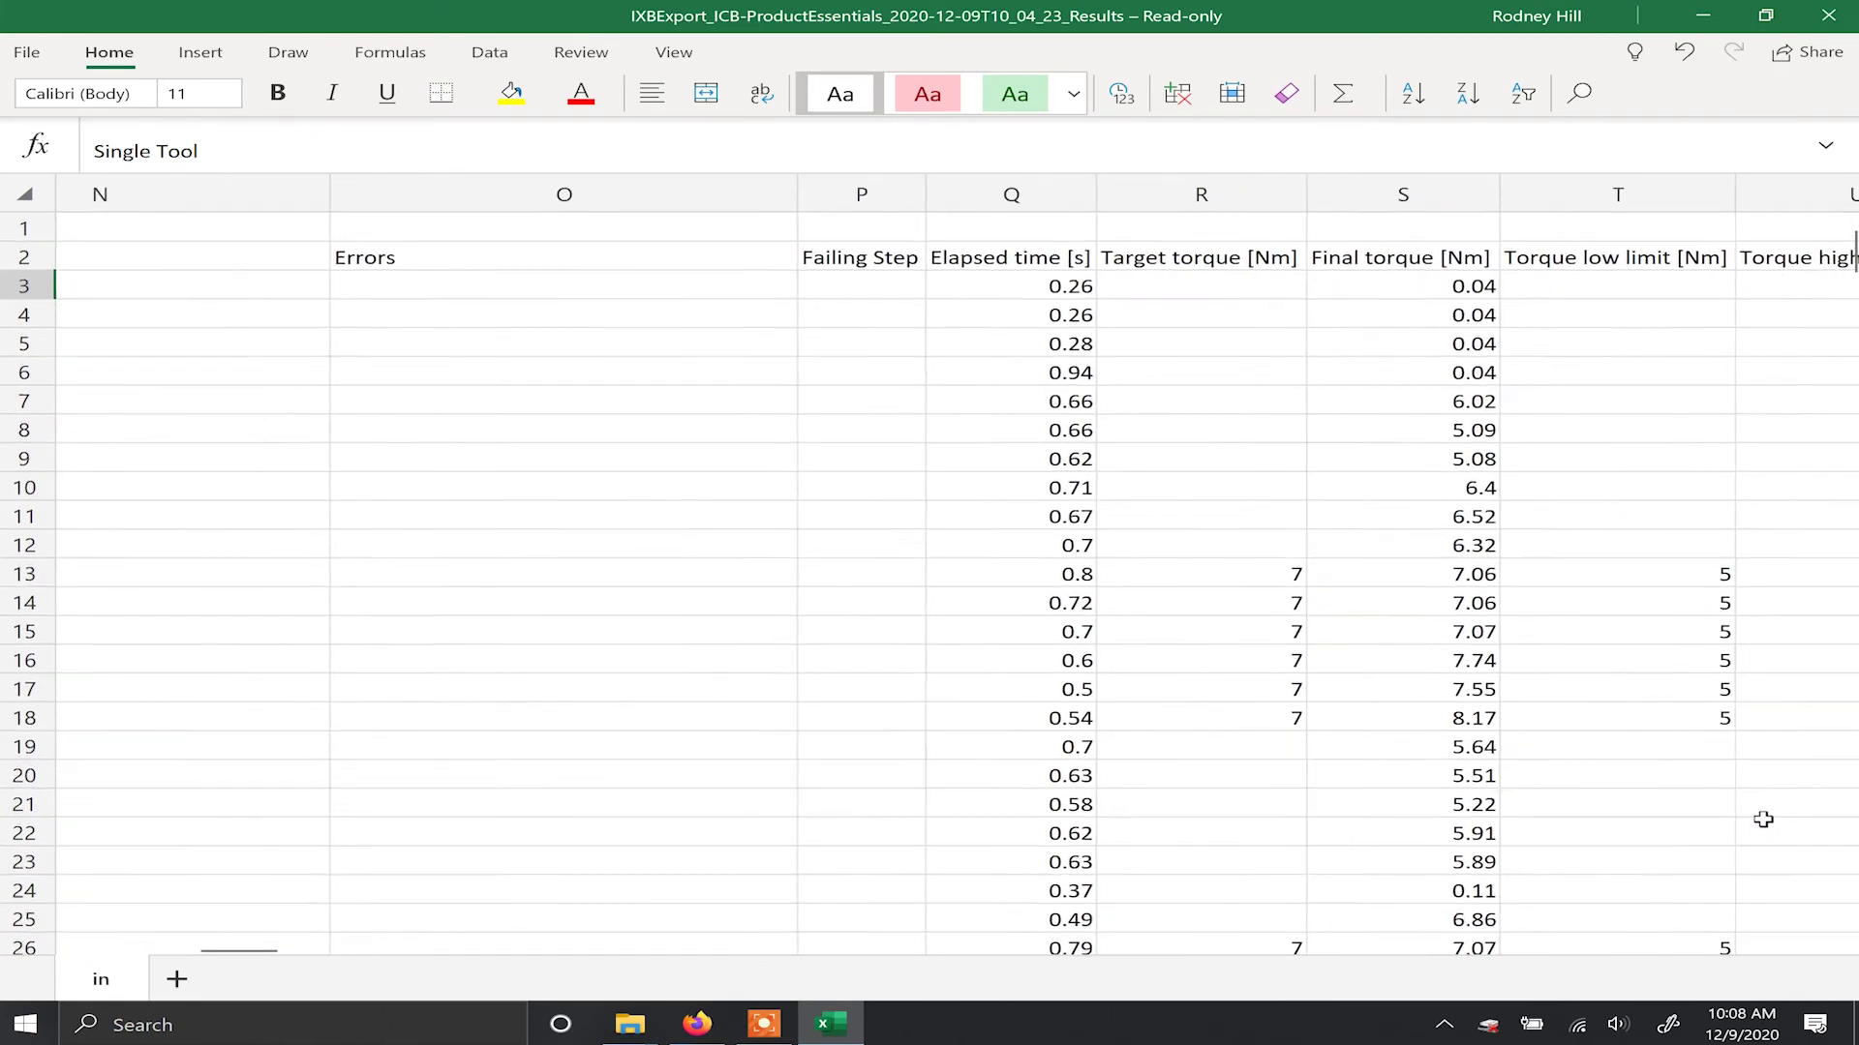
scroll(1763, 820, right, 2)
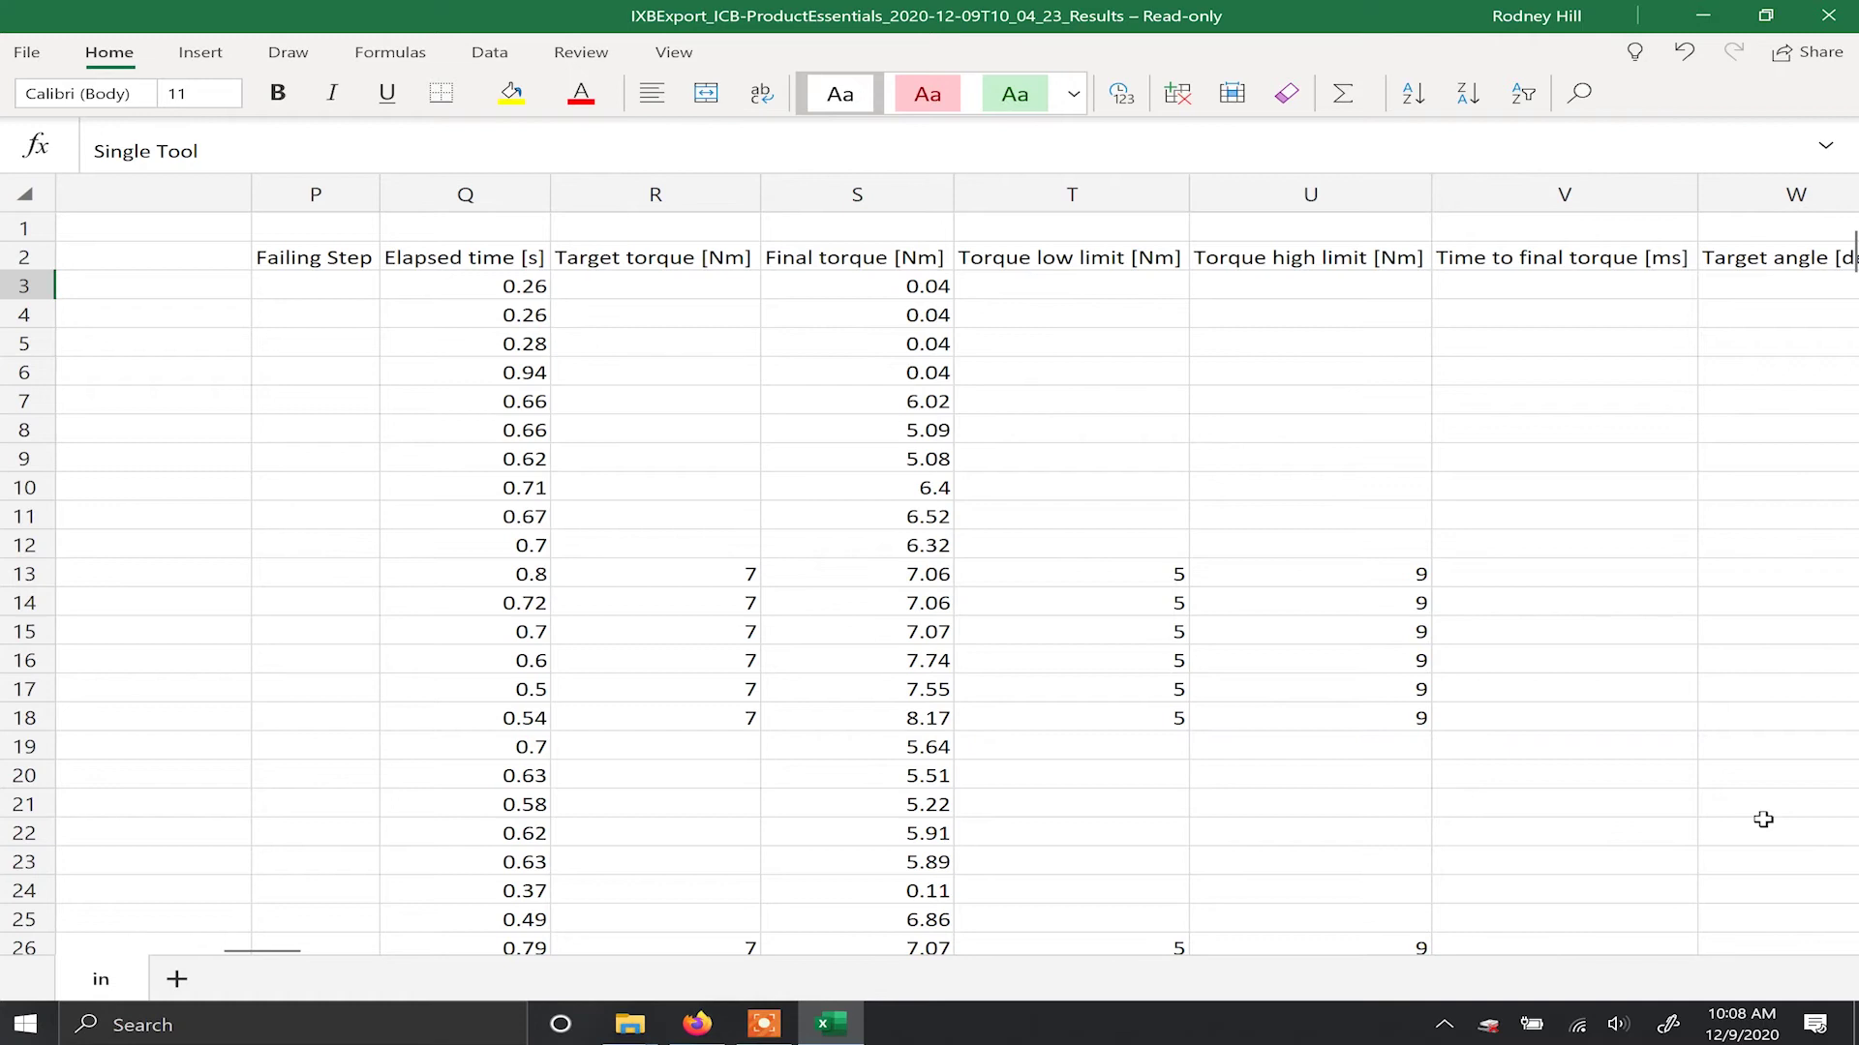
scroll(1763, 820, right, 8)
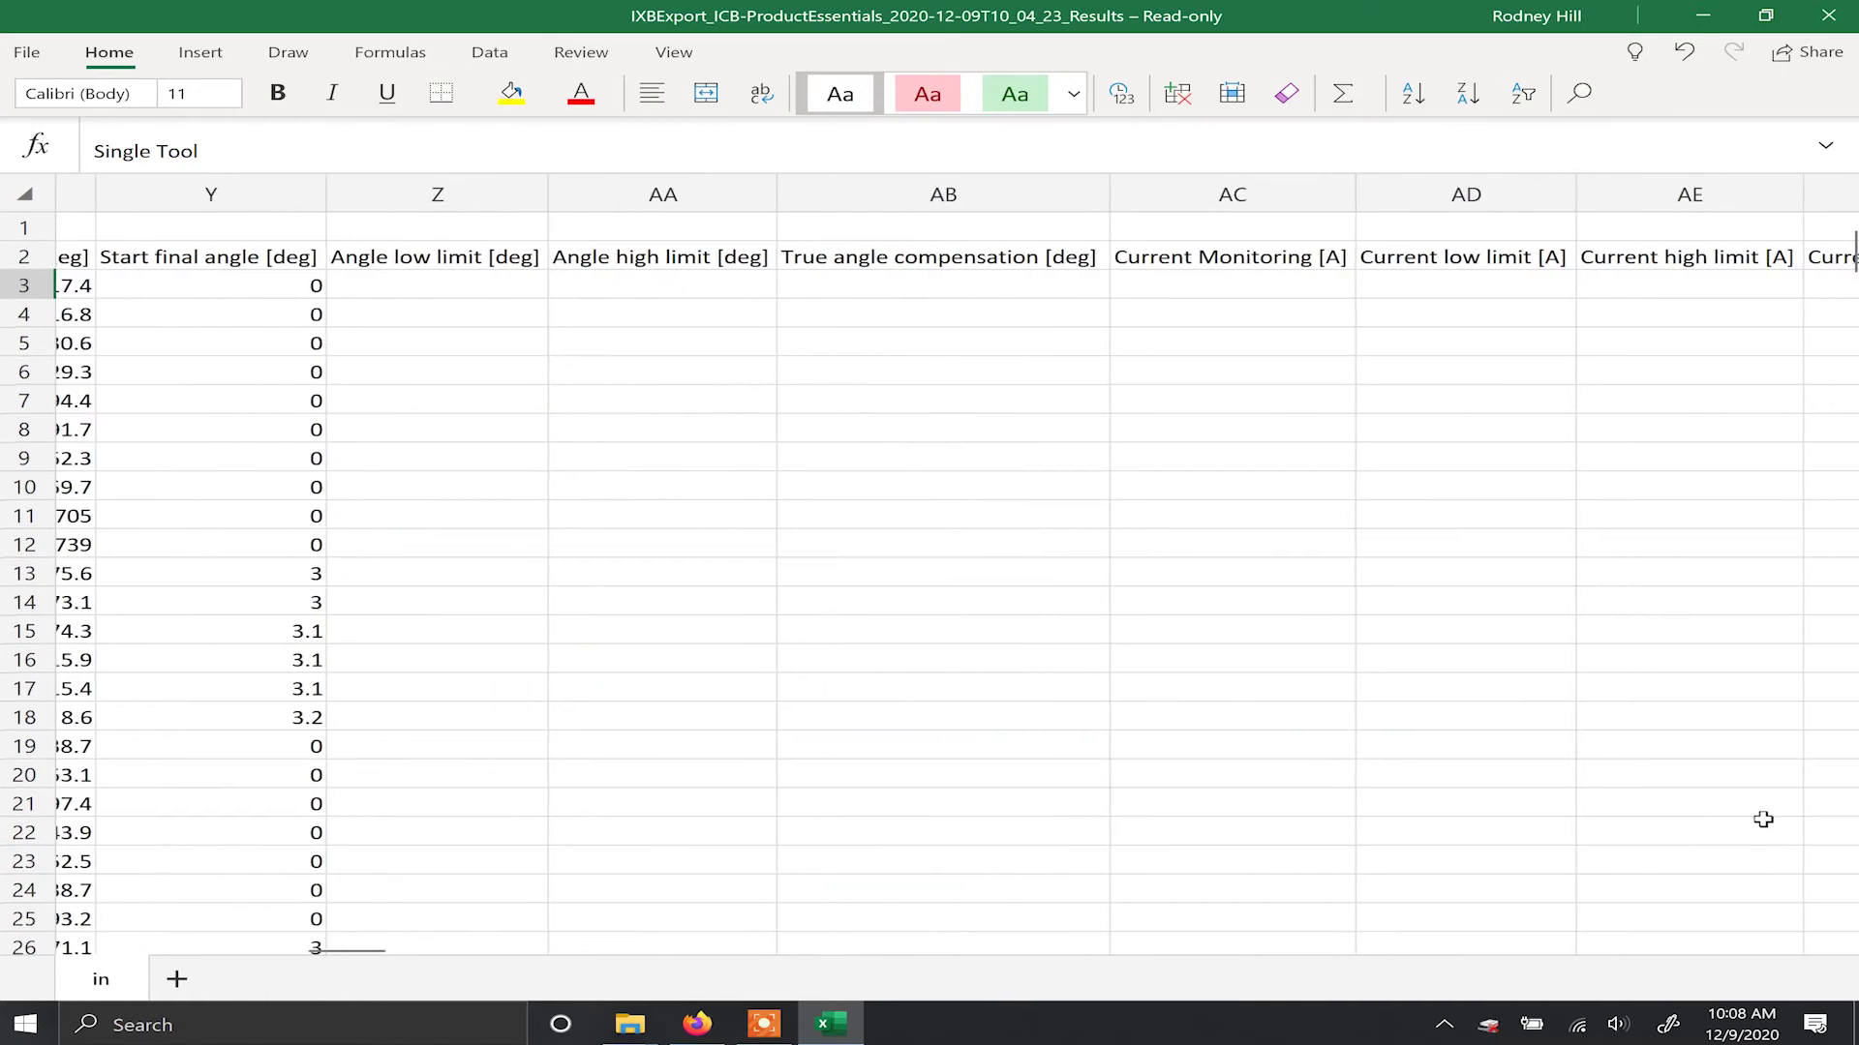
scroll(1763, 820, right, 6)
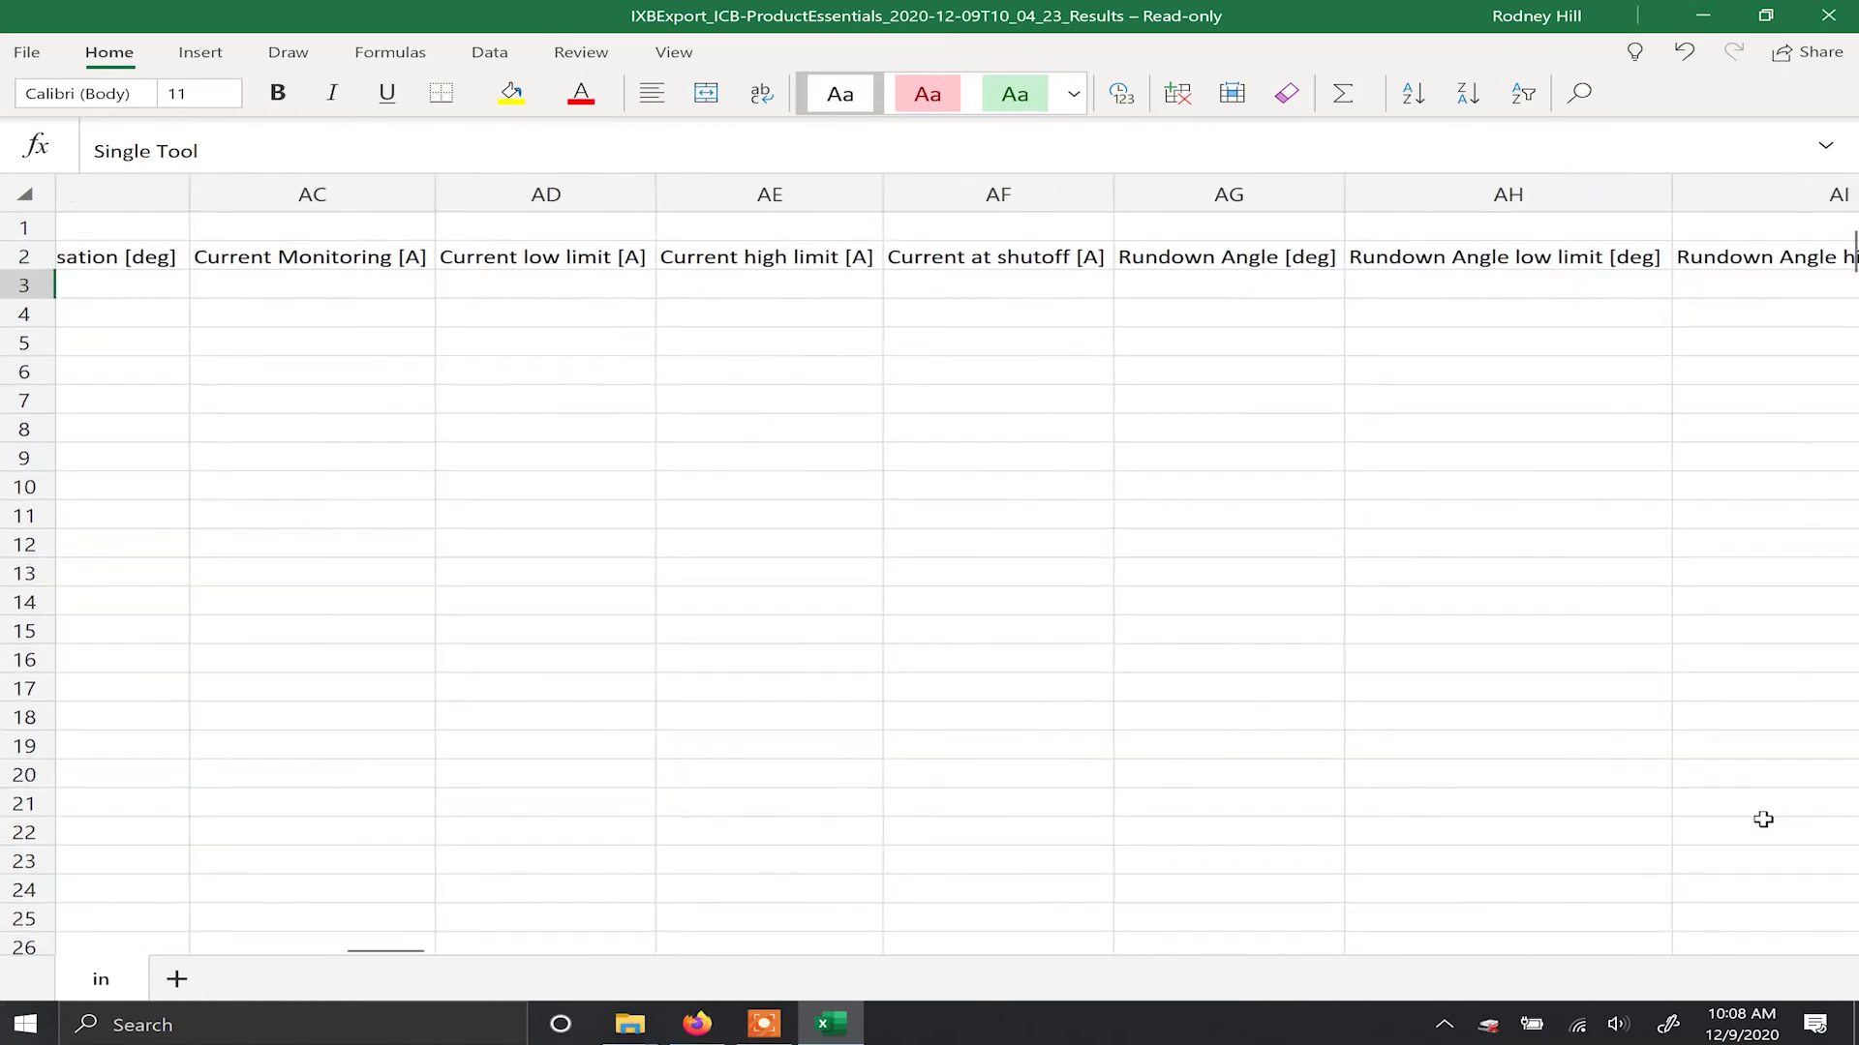
scroll(1762, 820, right, 6)
scroll(1763, 819, left, 10)
scroll(1762, 820, left, 10)
scroll(1763, 820, down, 5)
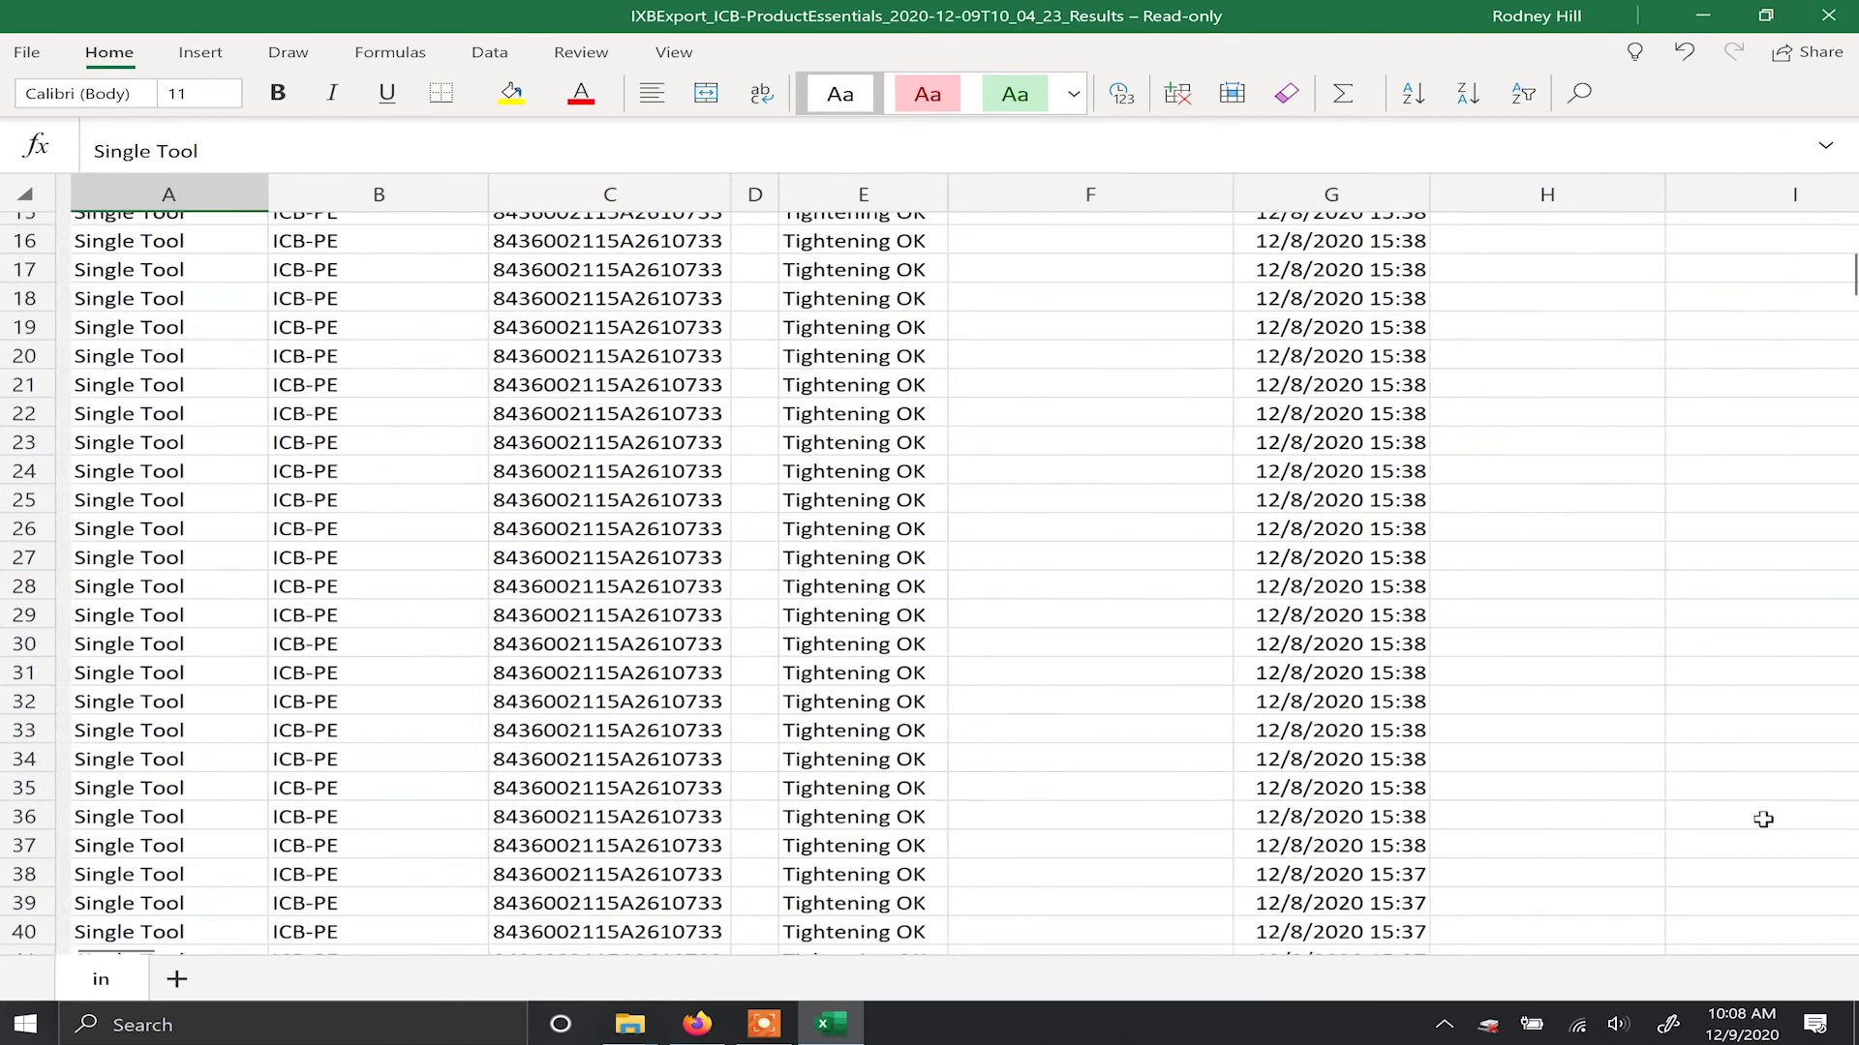
scroll(1763, 820, up, 5)
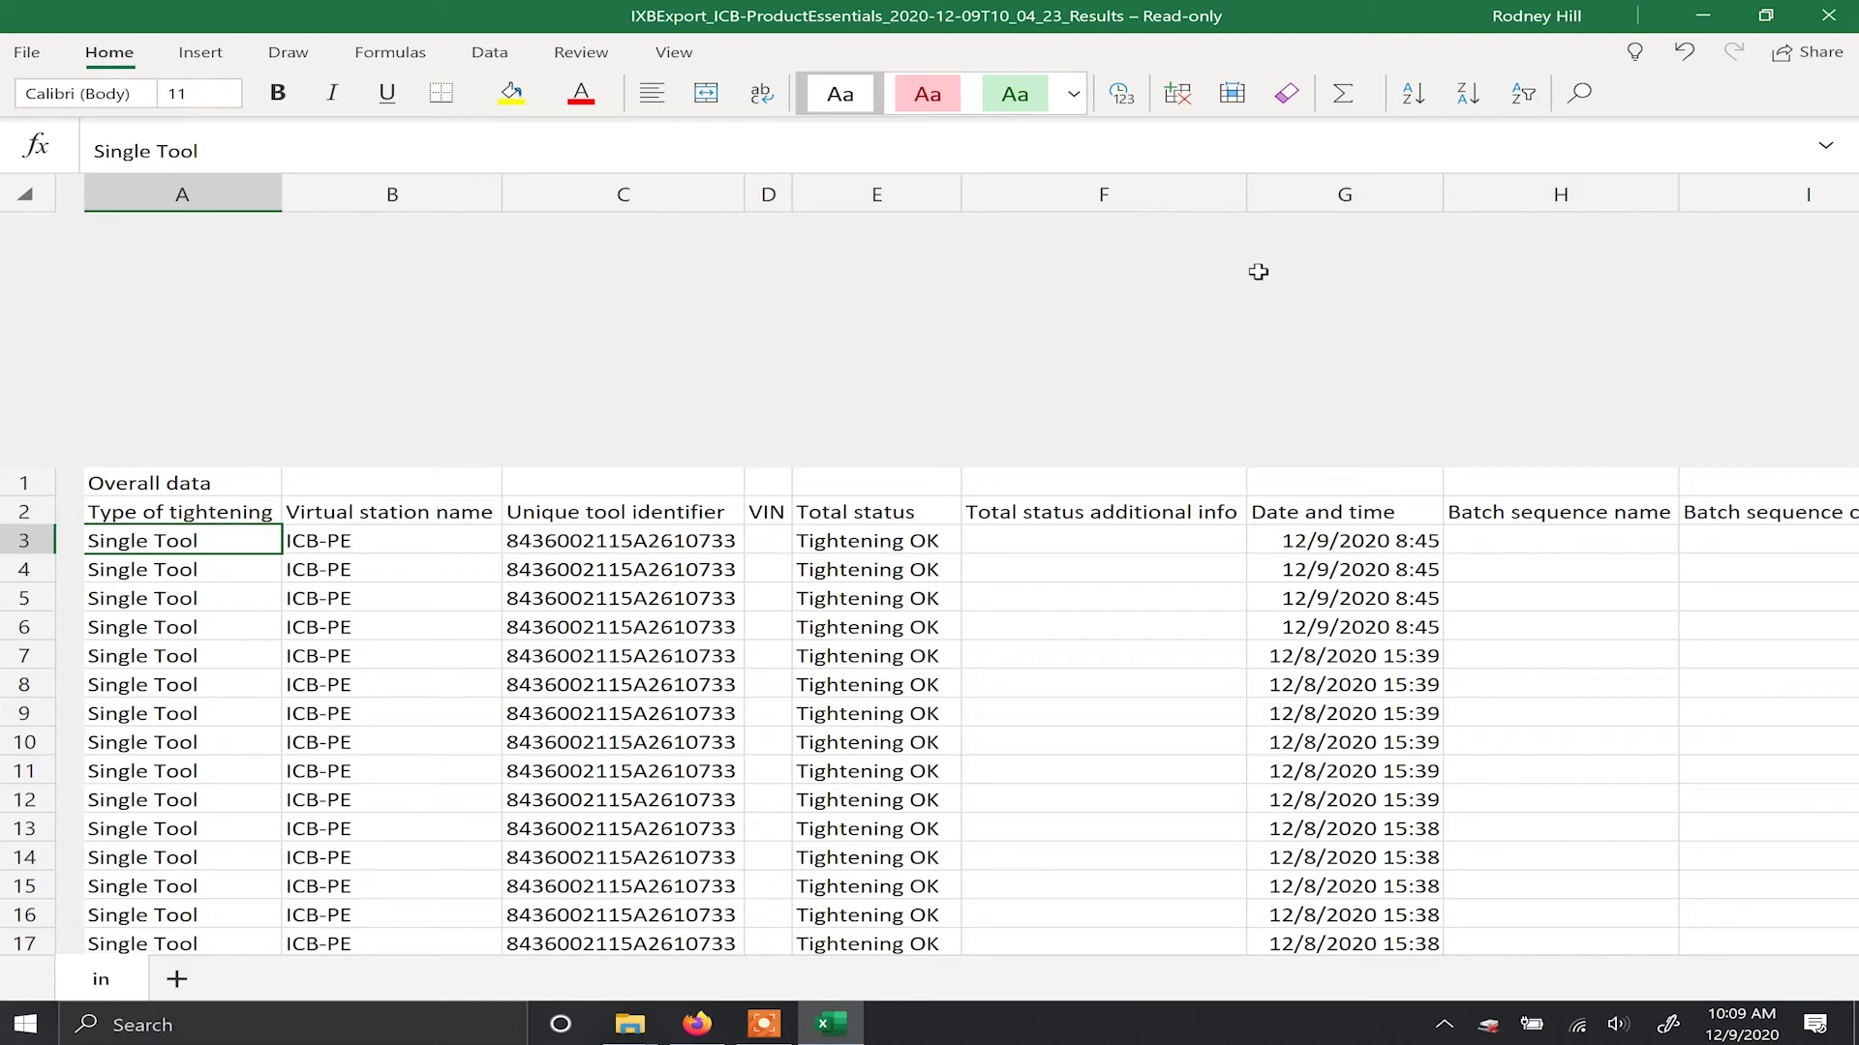
click(1800, 13)
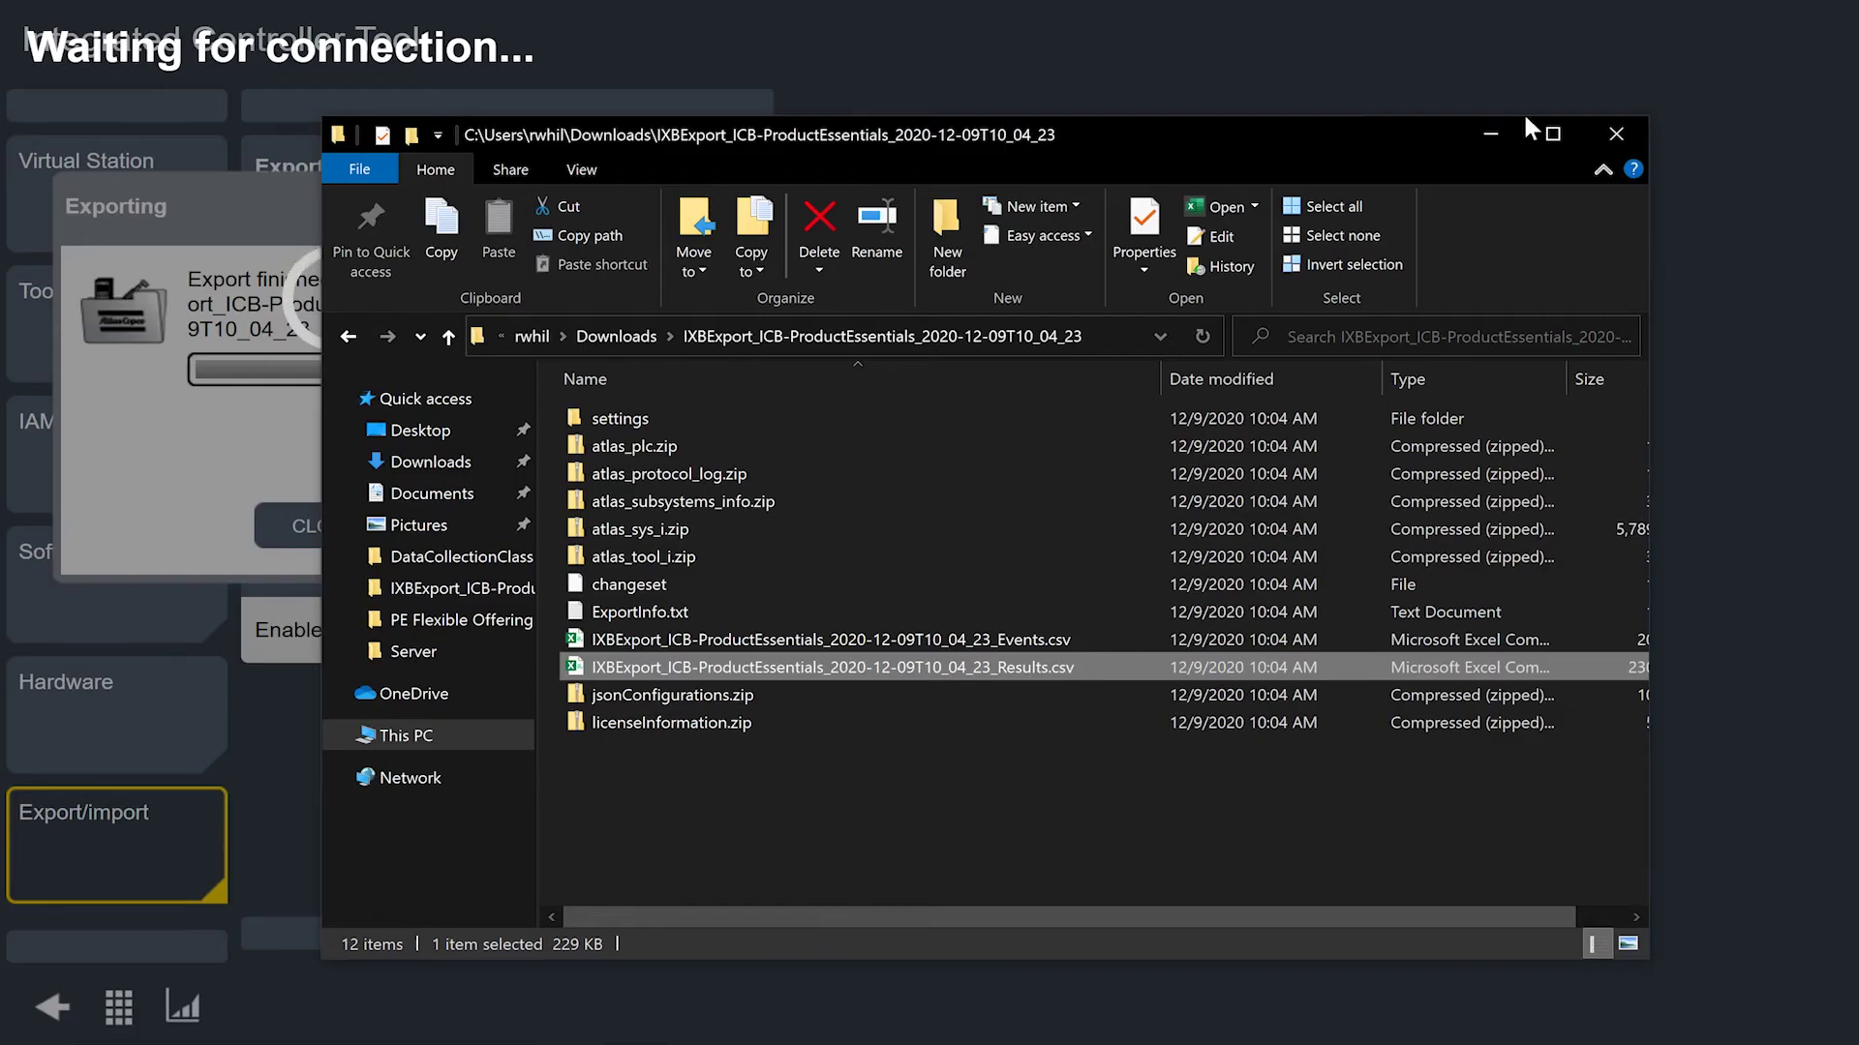
- Open Events.csv in Excel and auto-fit every column width to its contents
click(830, 643)
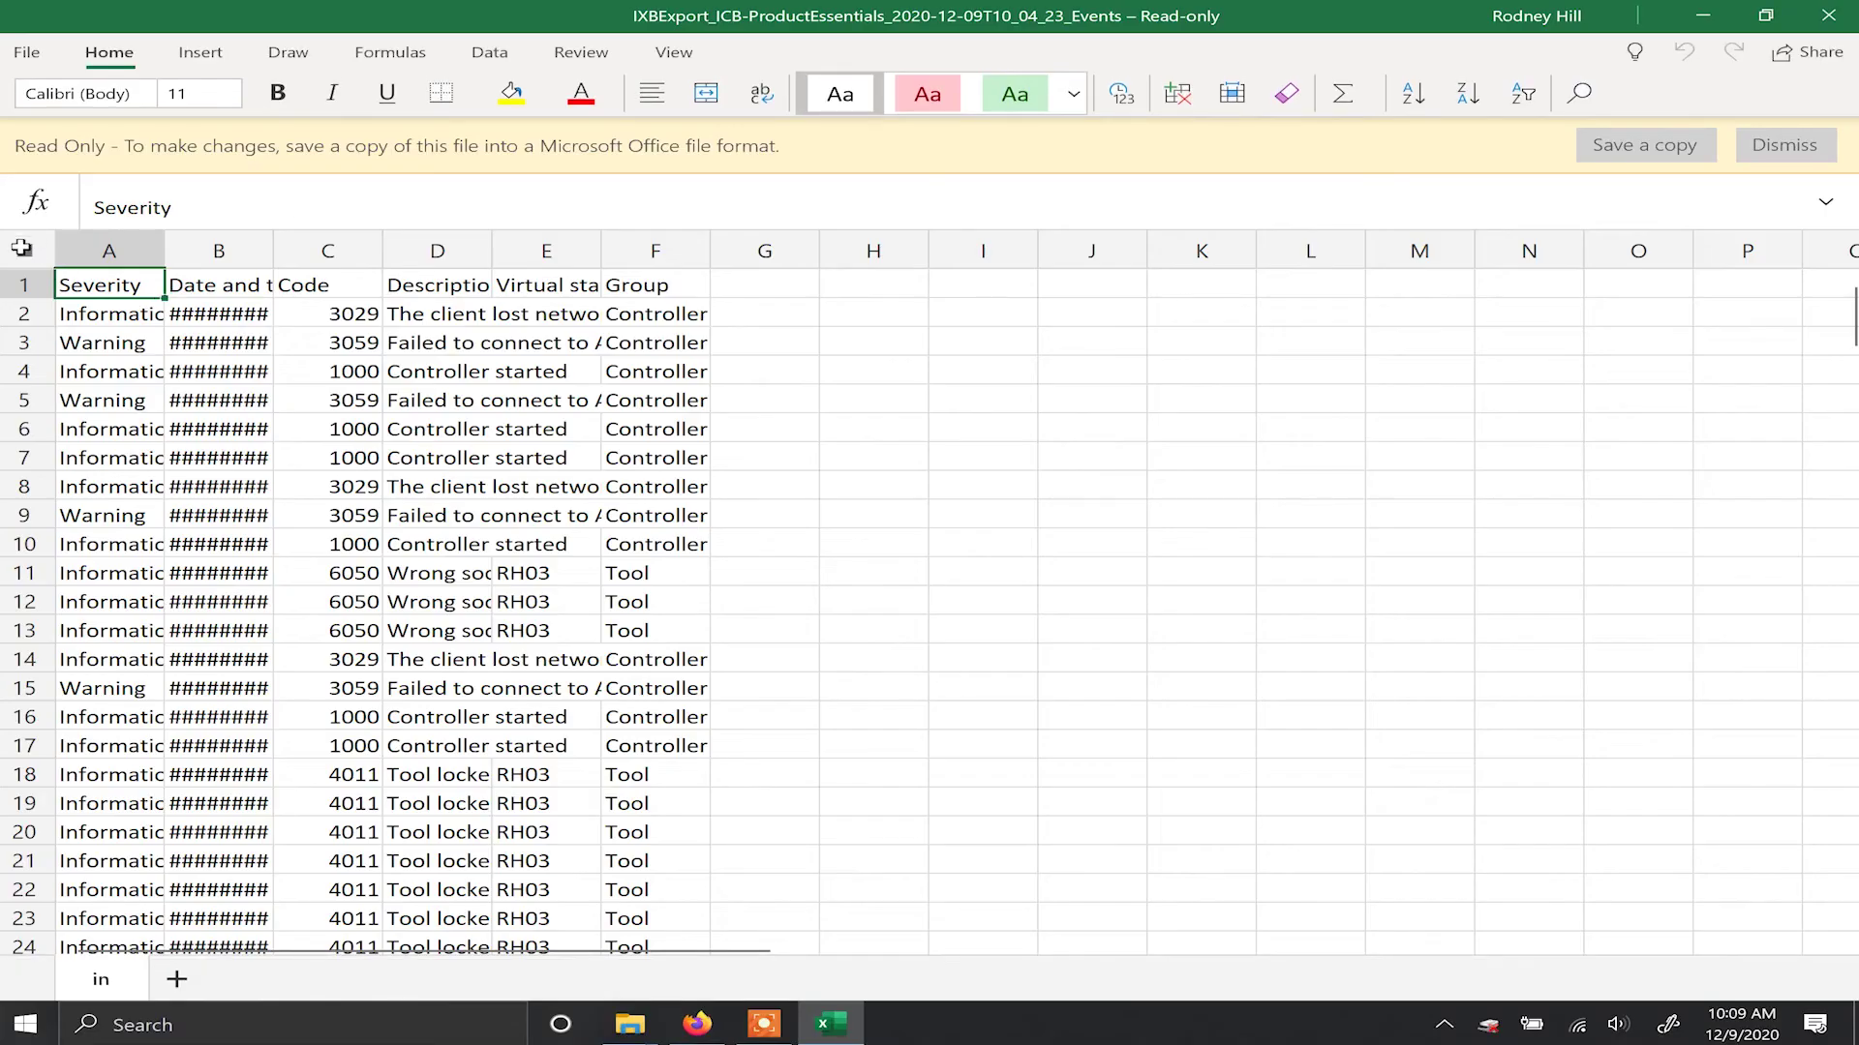
click(21, 248)
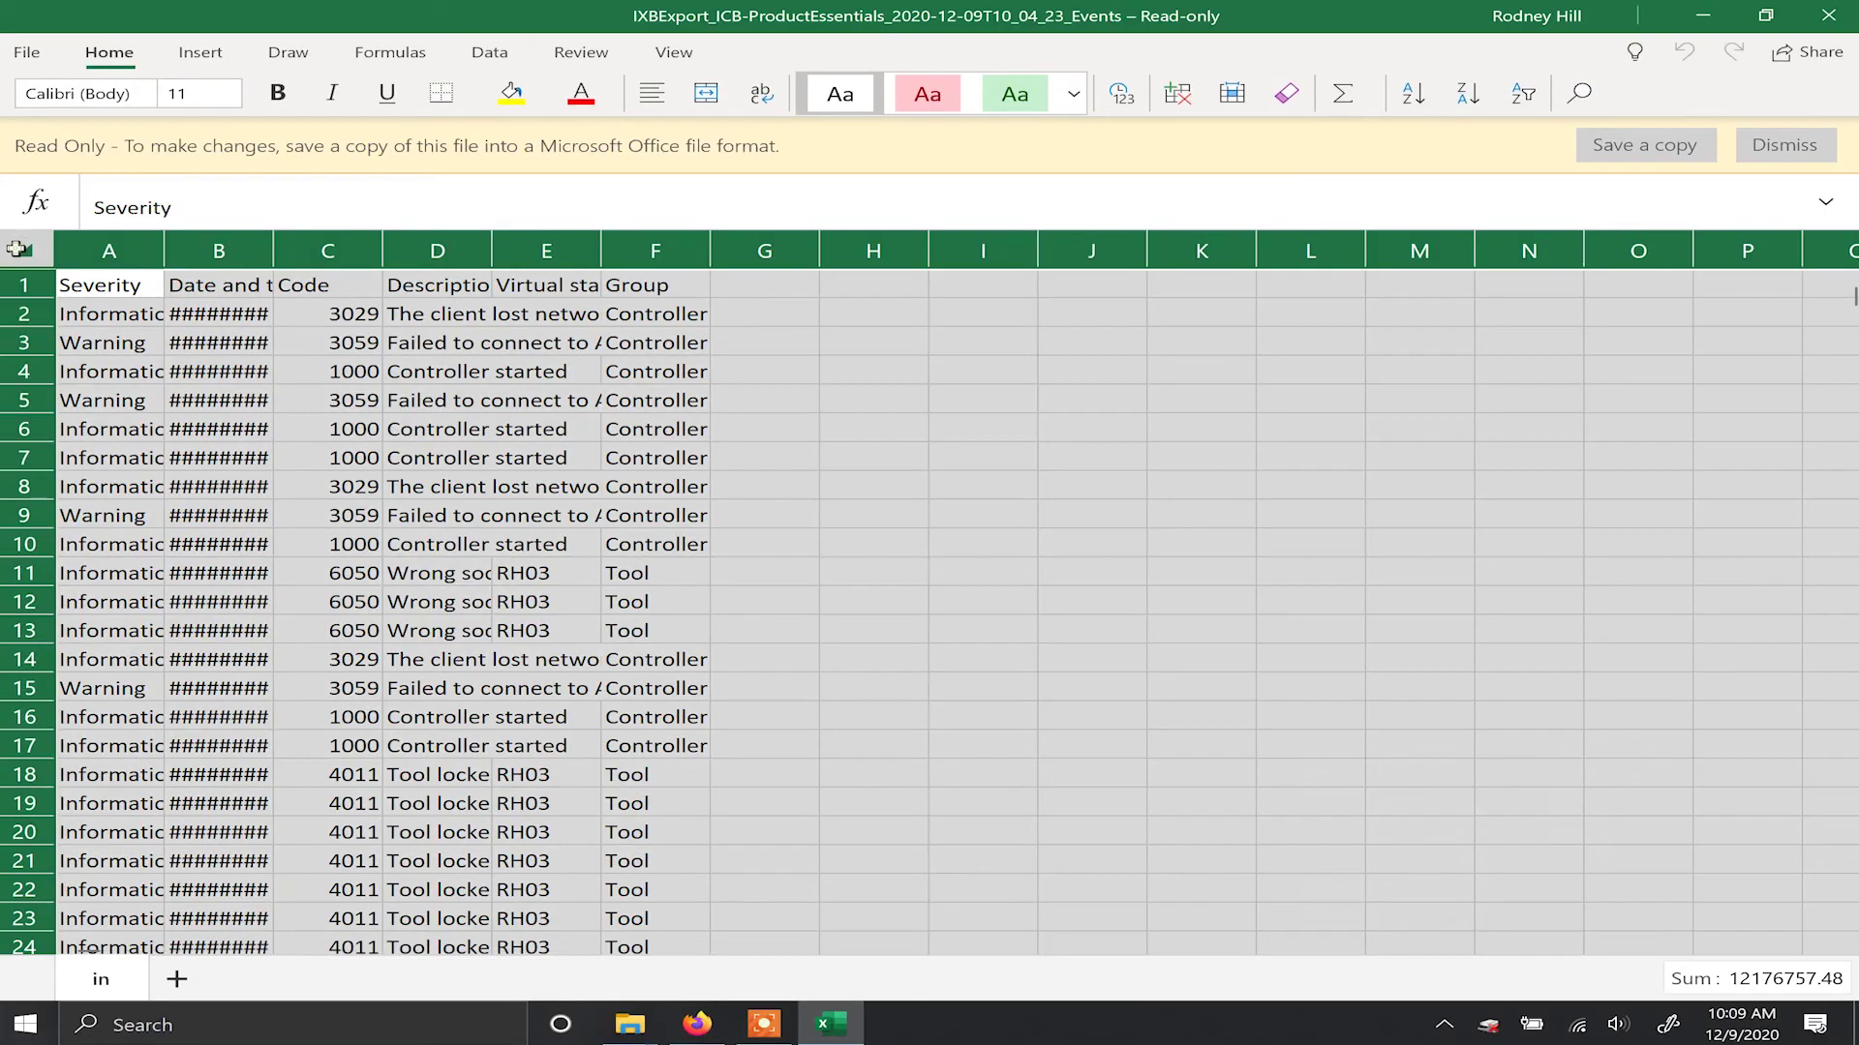
double_click(167, 251)
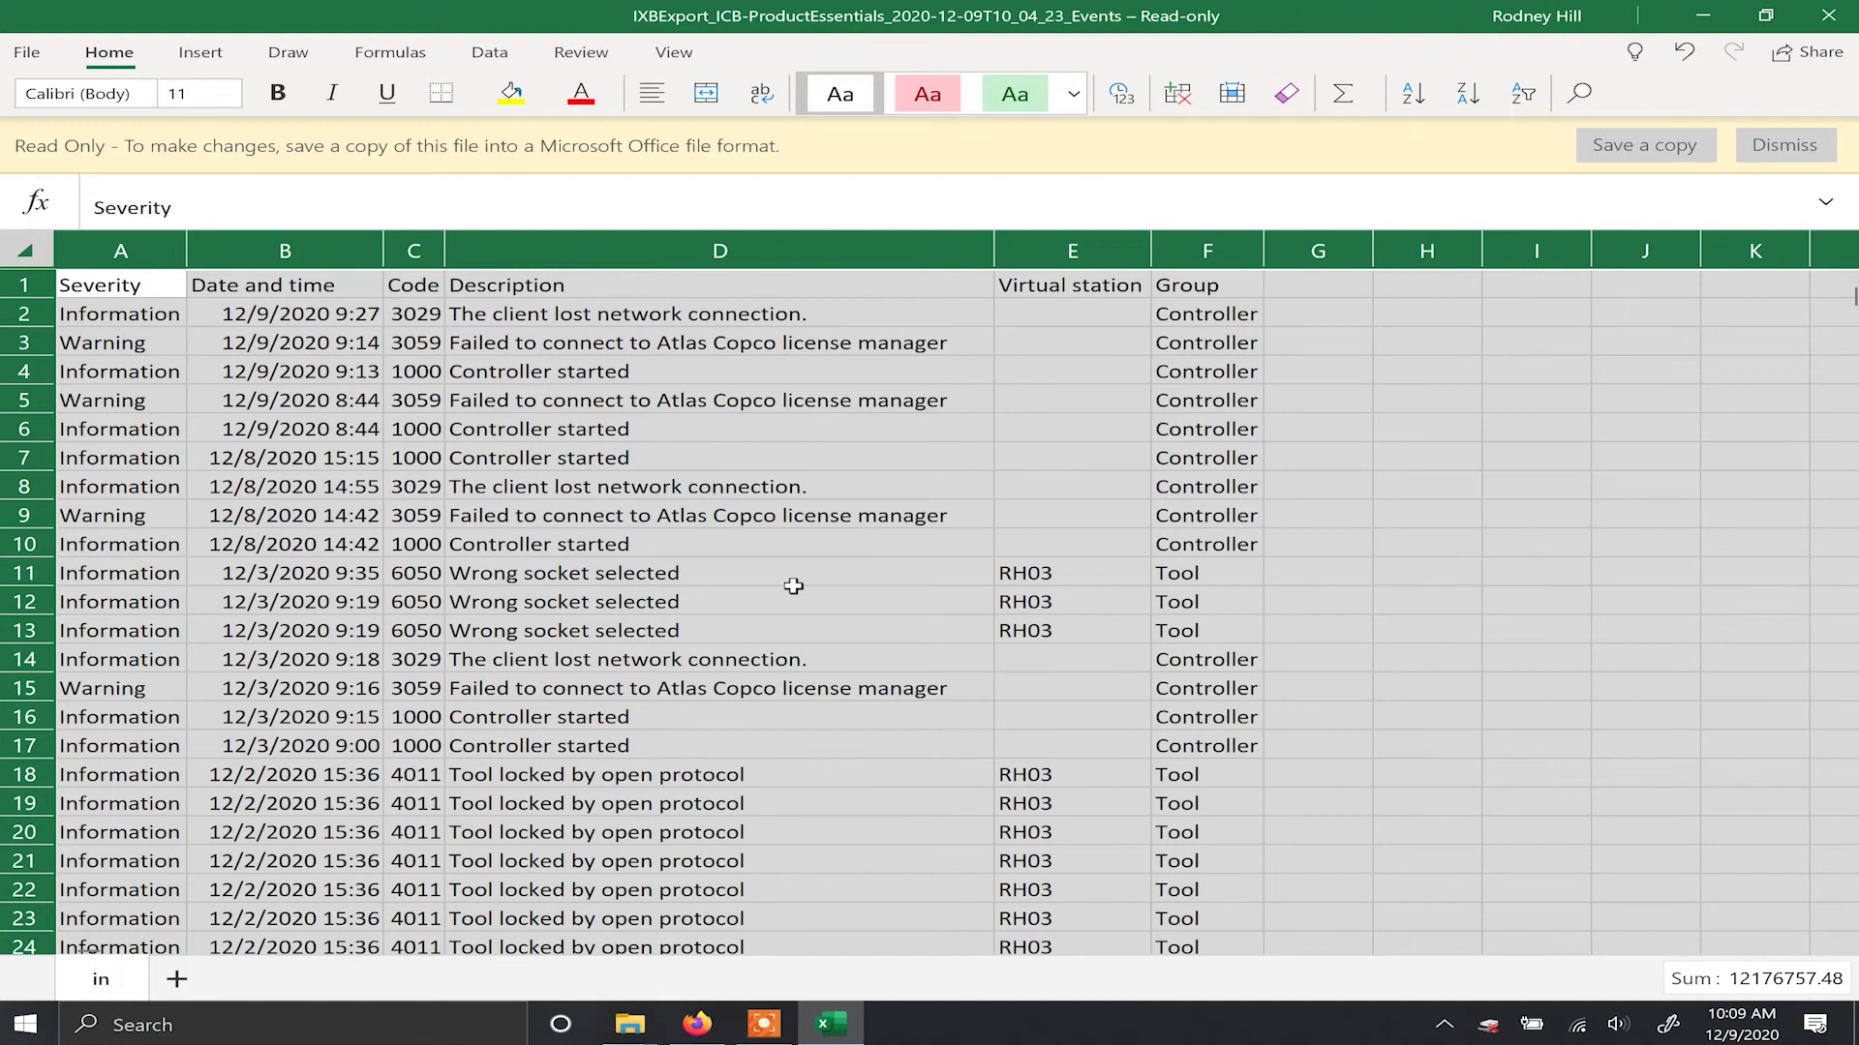
click(886, 537)
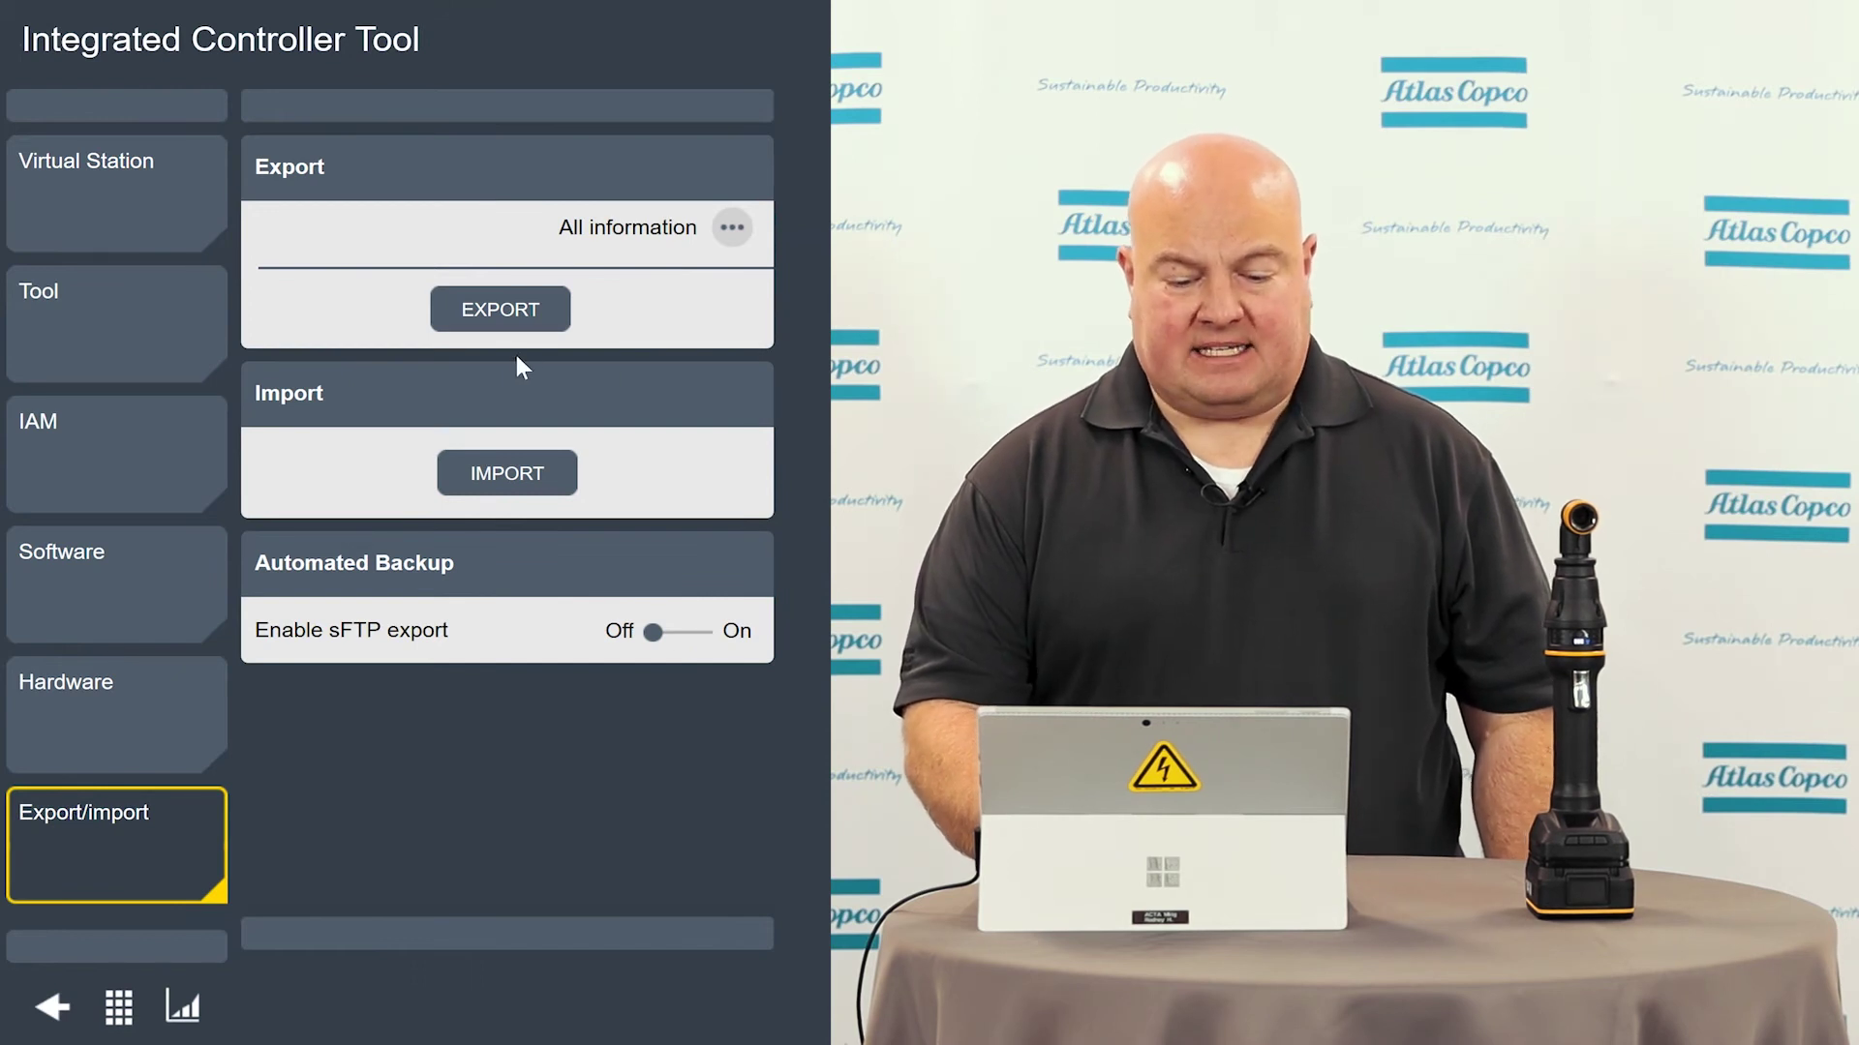
- Start an import from the Export/import page
click(513, 483)
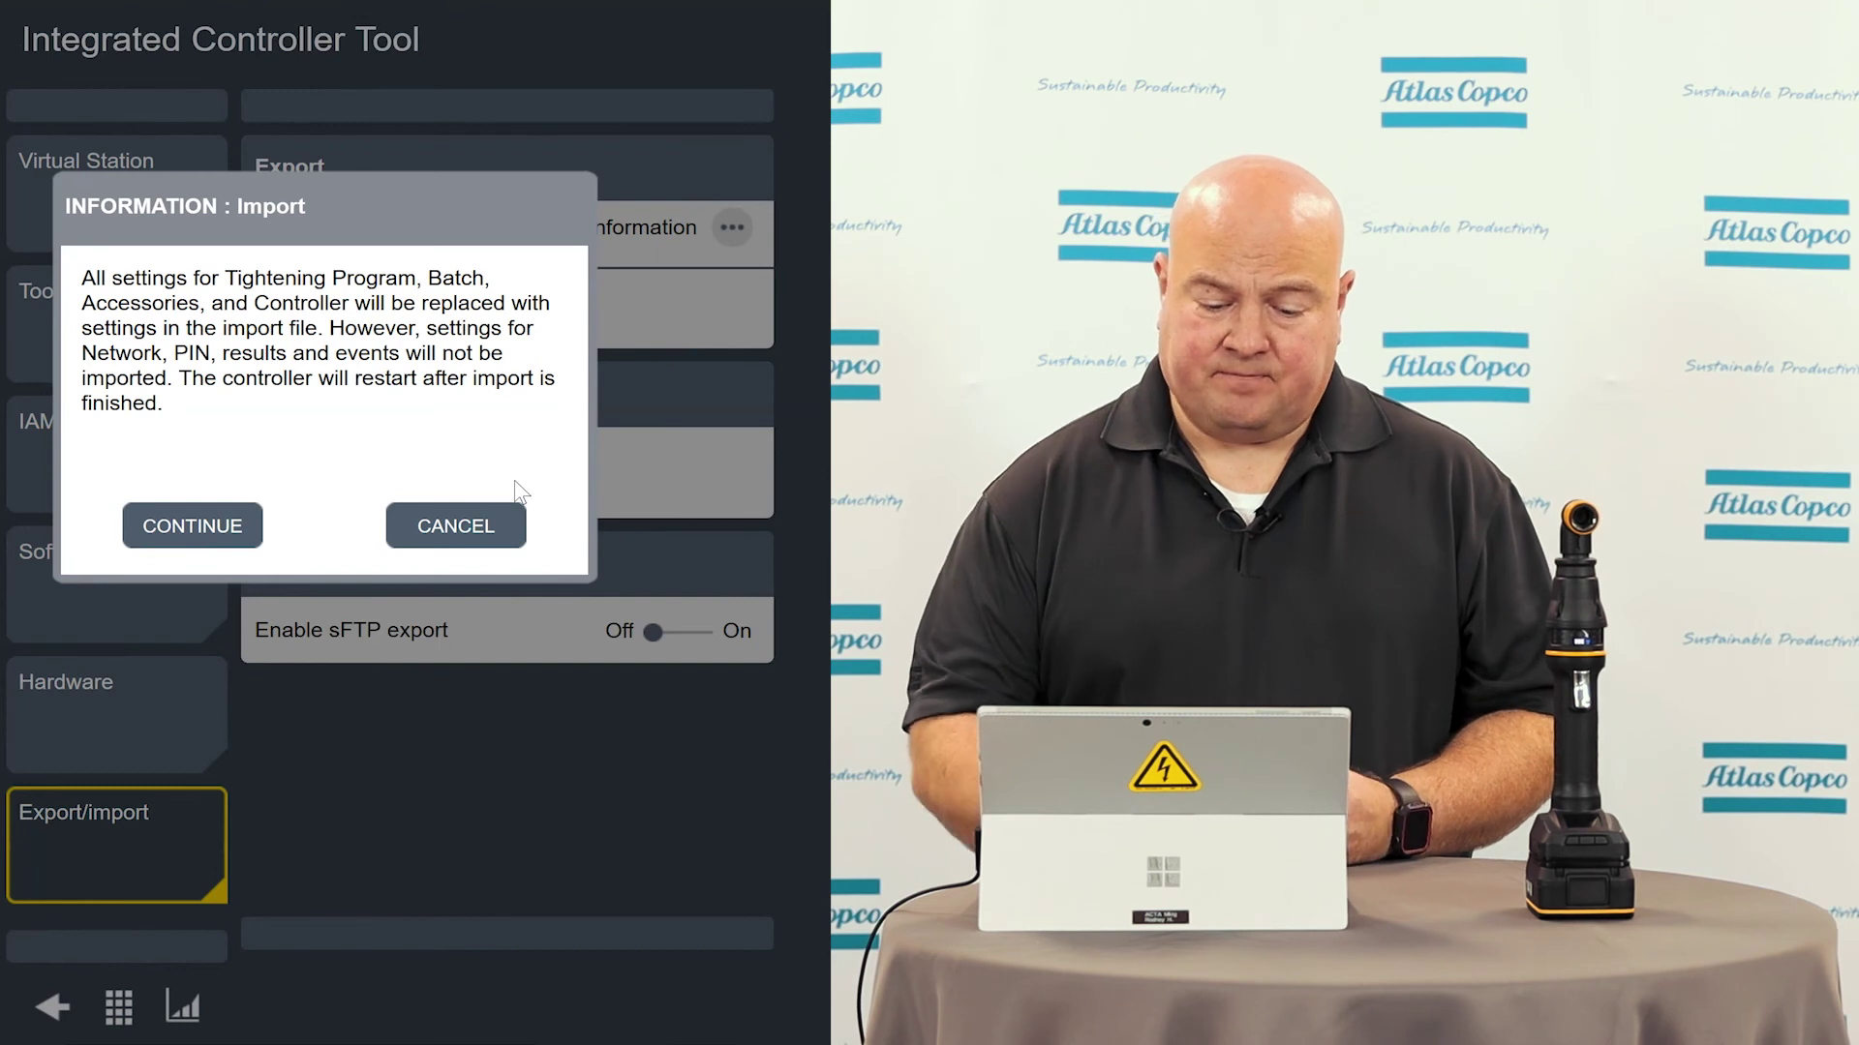
- Accept the warning, pick IXBExport_ICB-ProductEssentials_2020-12-09T10_04_23.tar.gz, and begin importing it
click(197, 523)
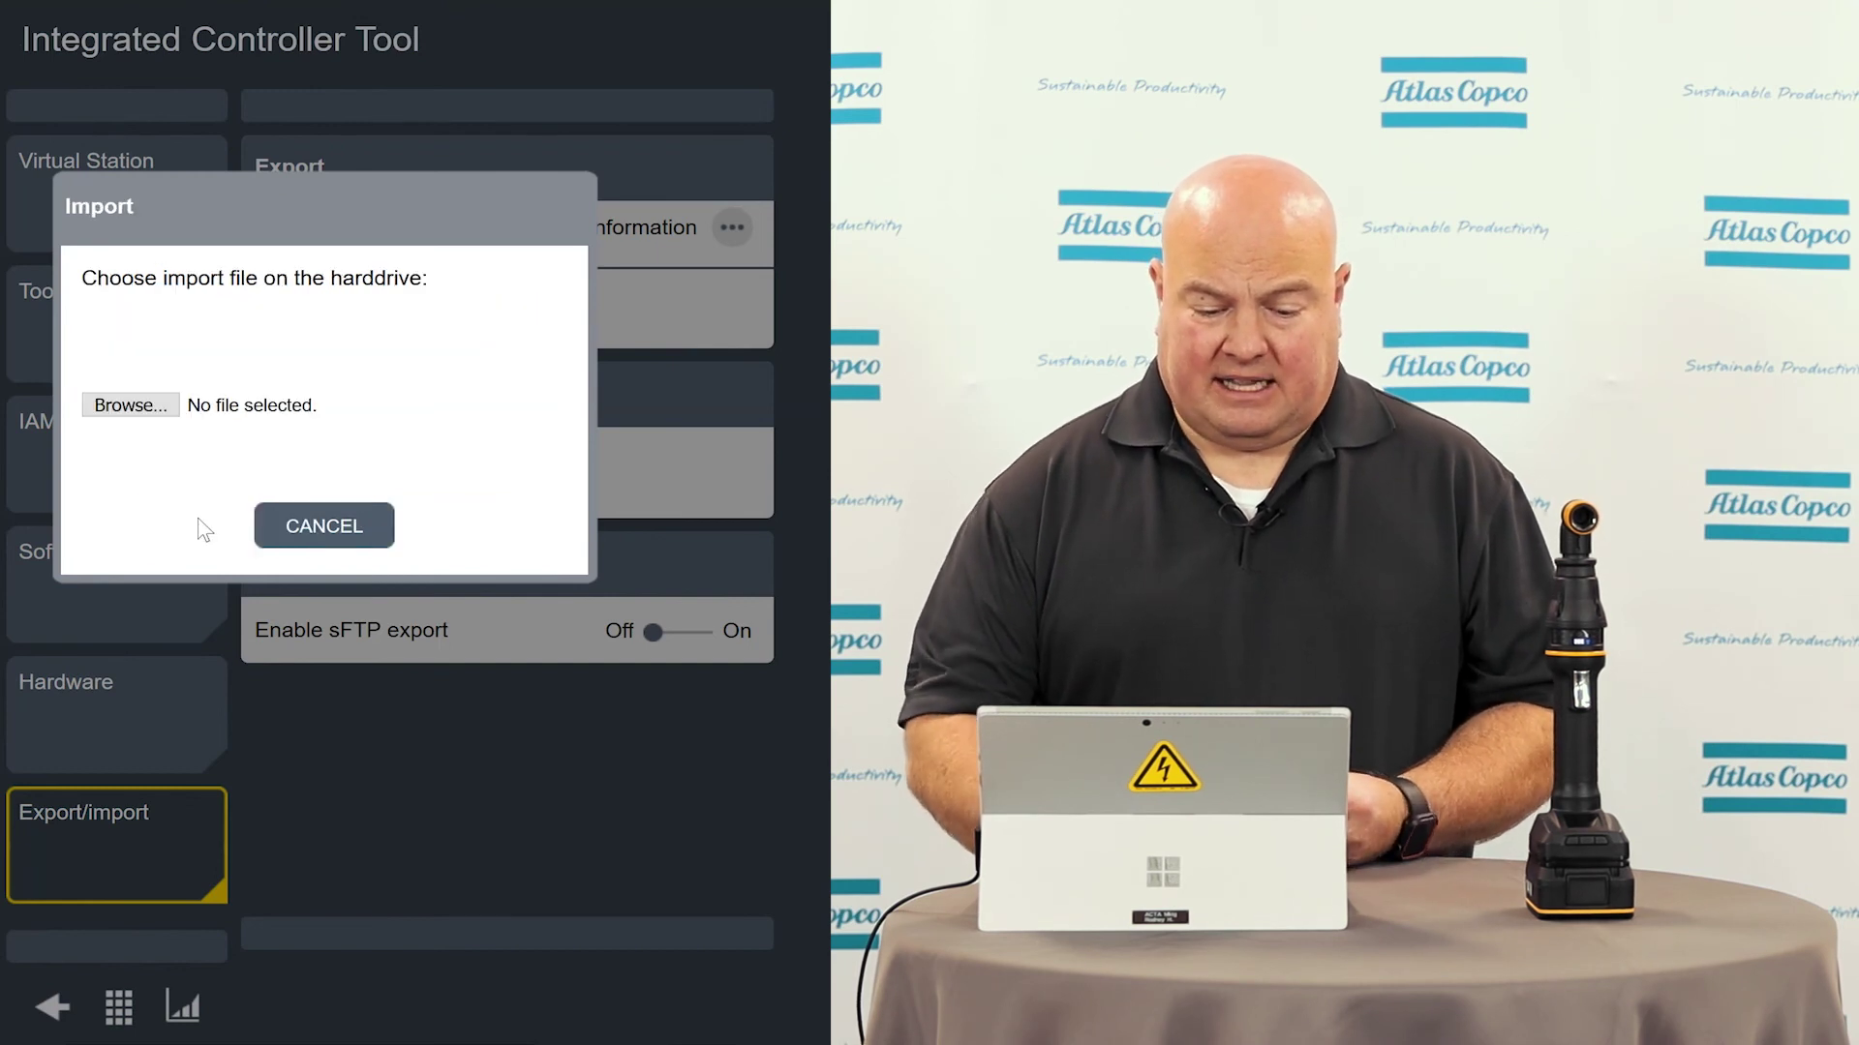
click(121, 404)
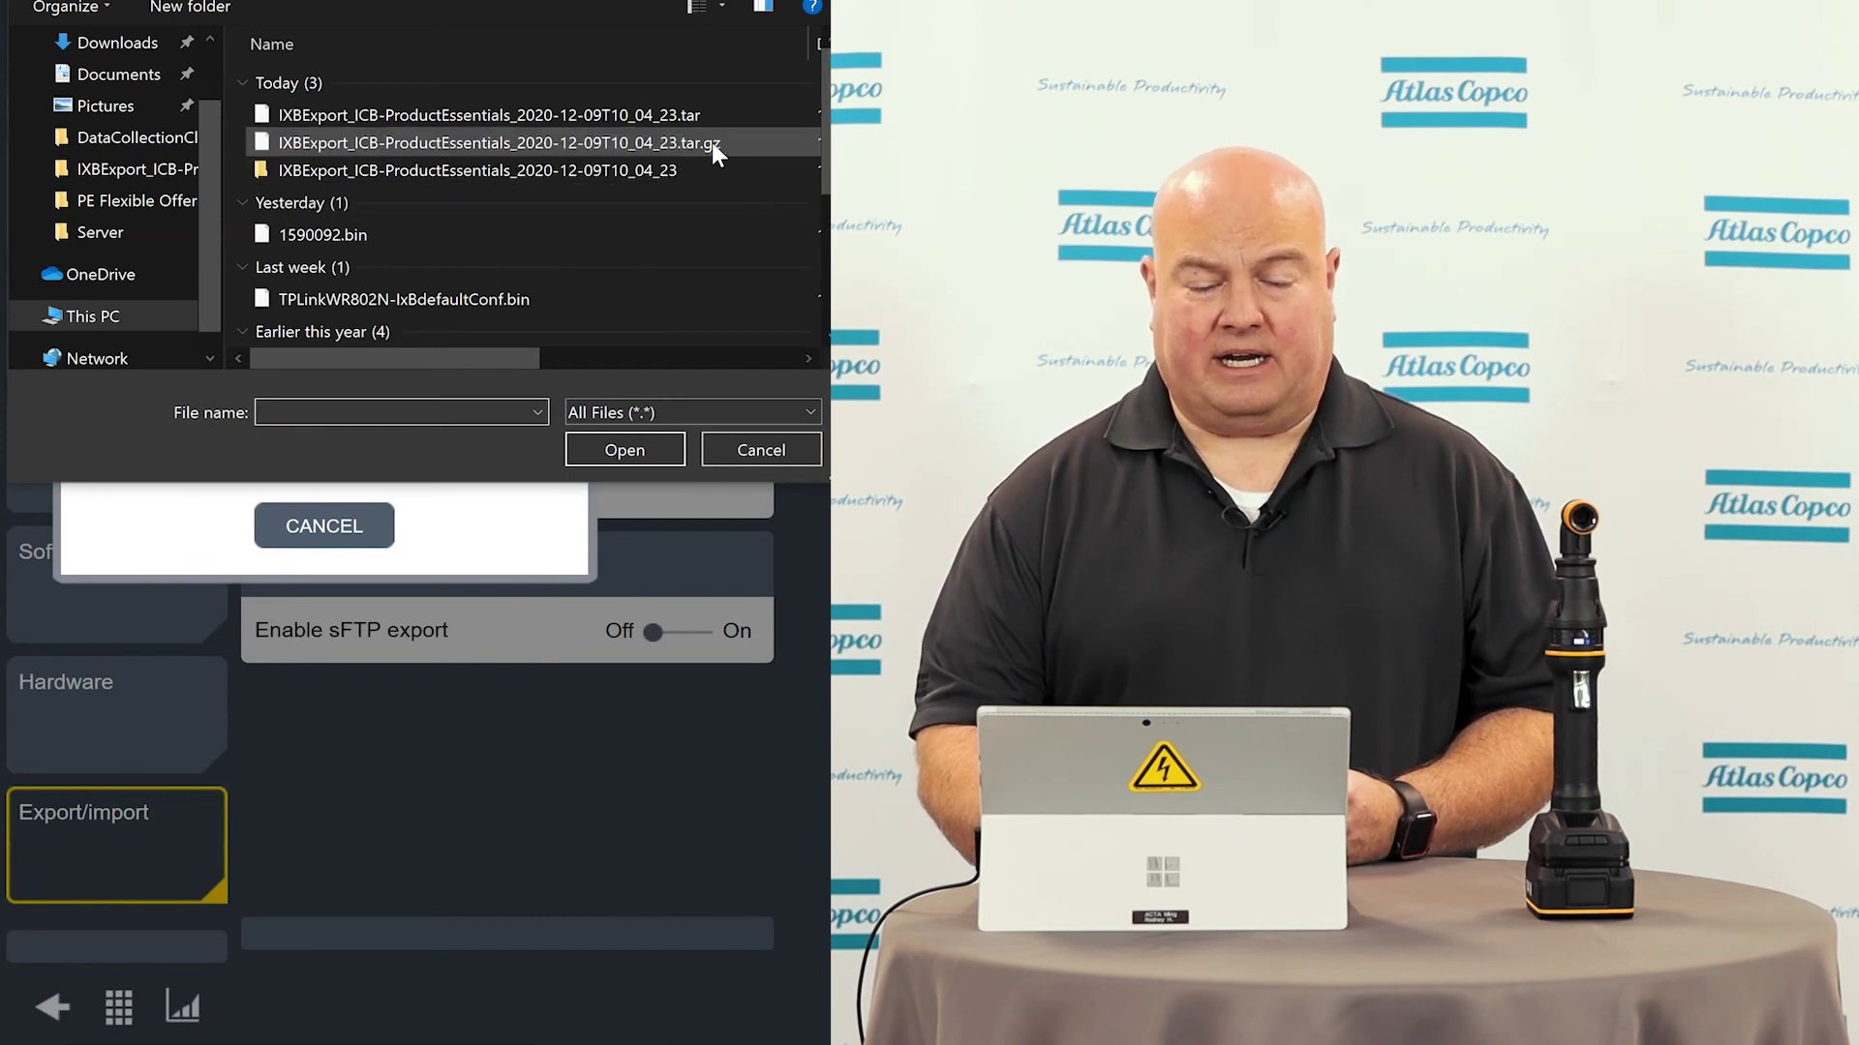
double_click(659, 141)
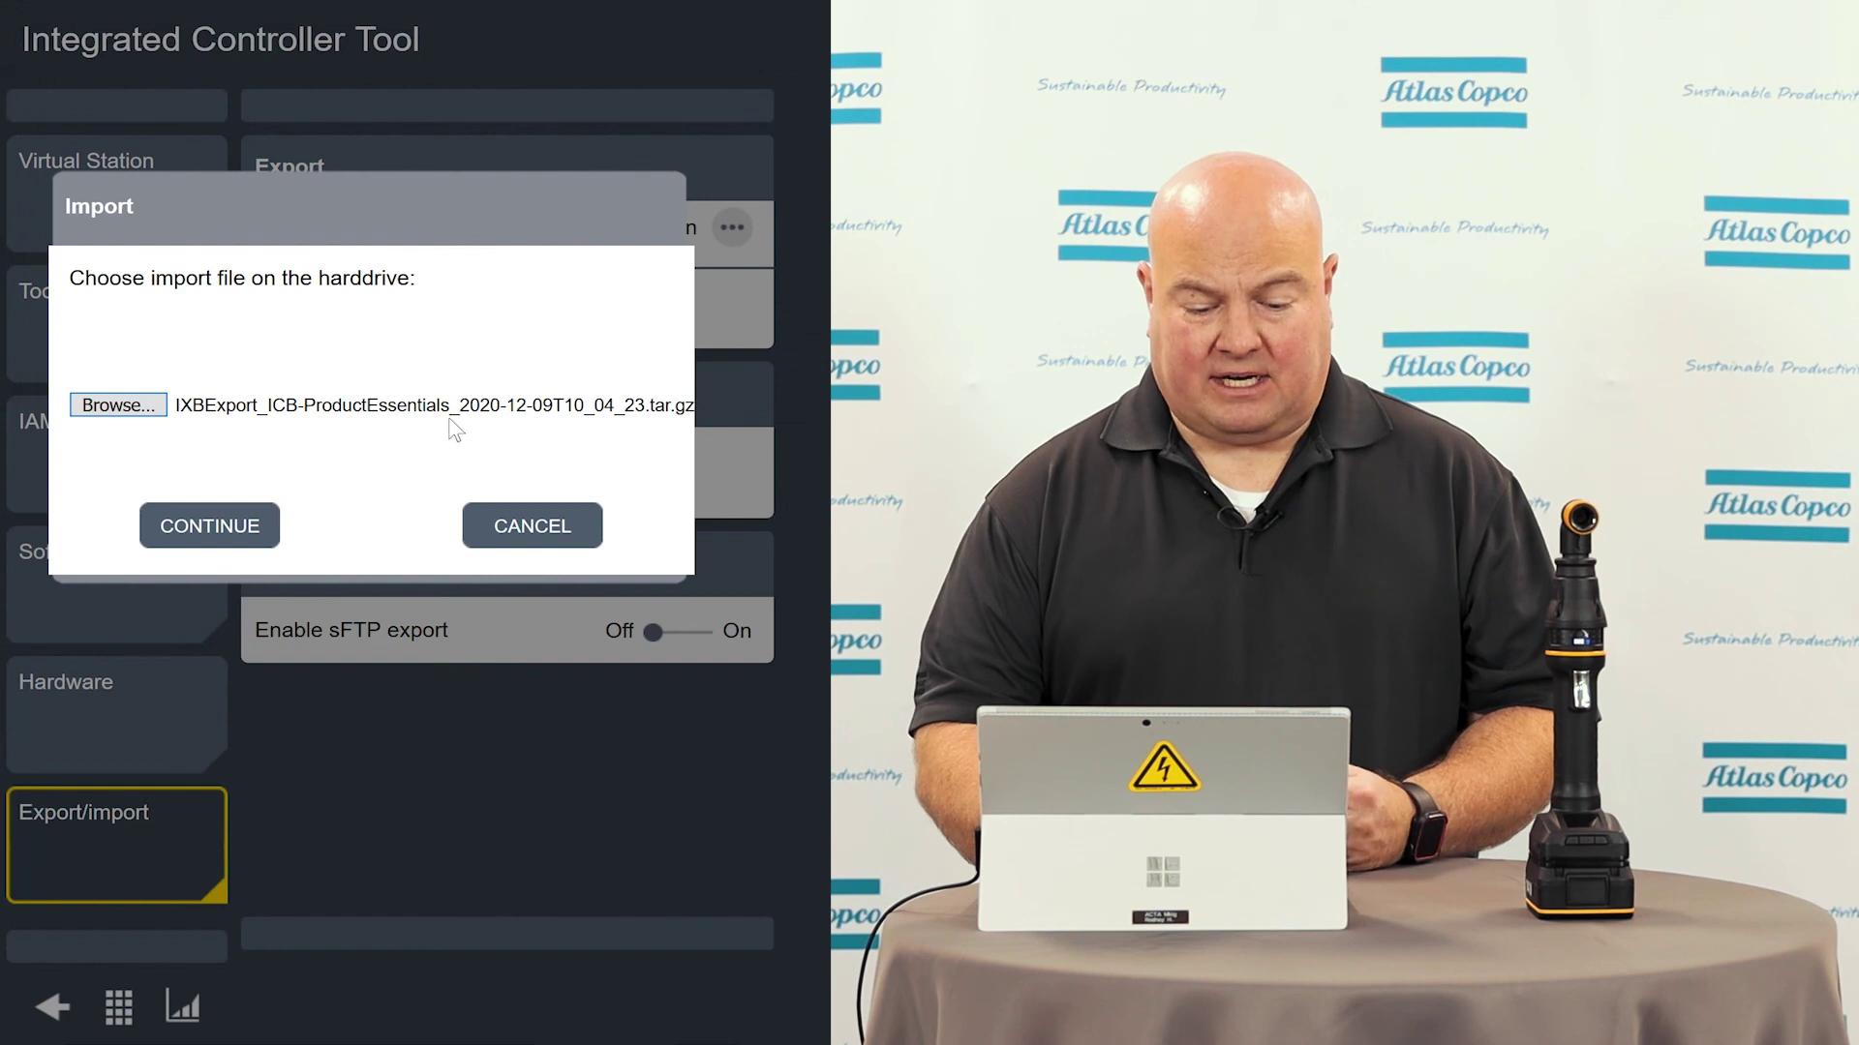
click(209, 527)
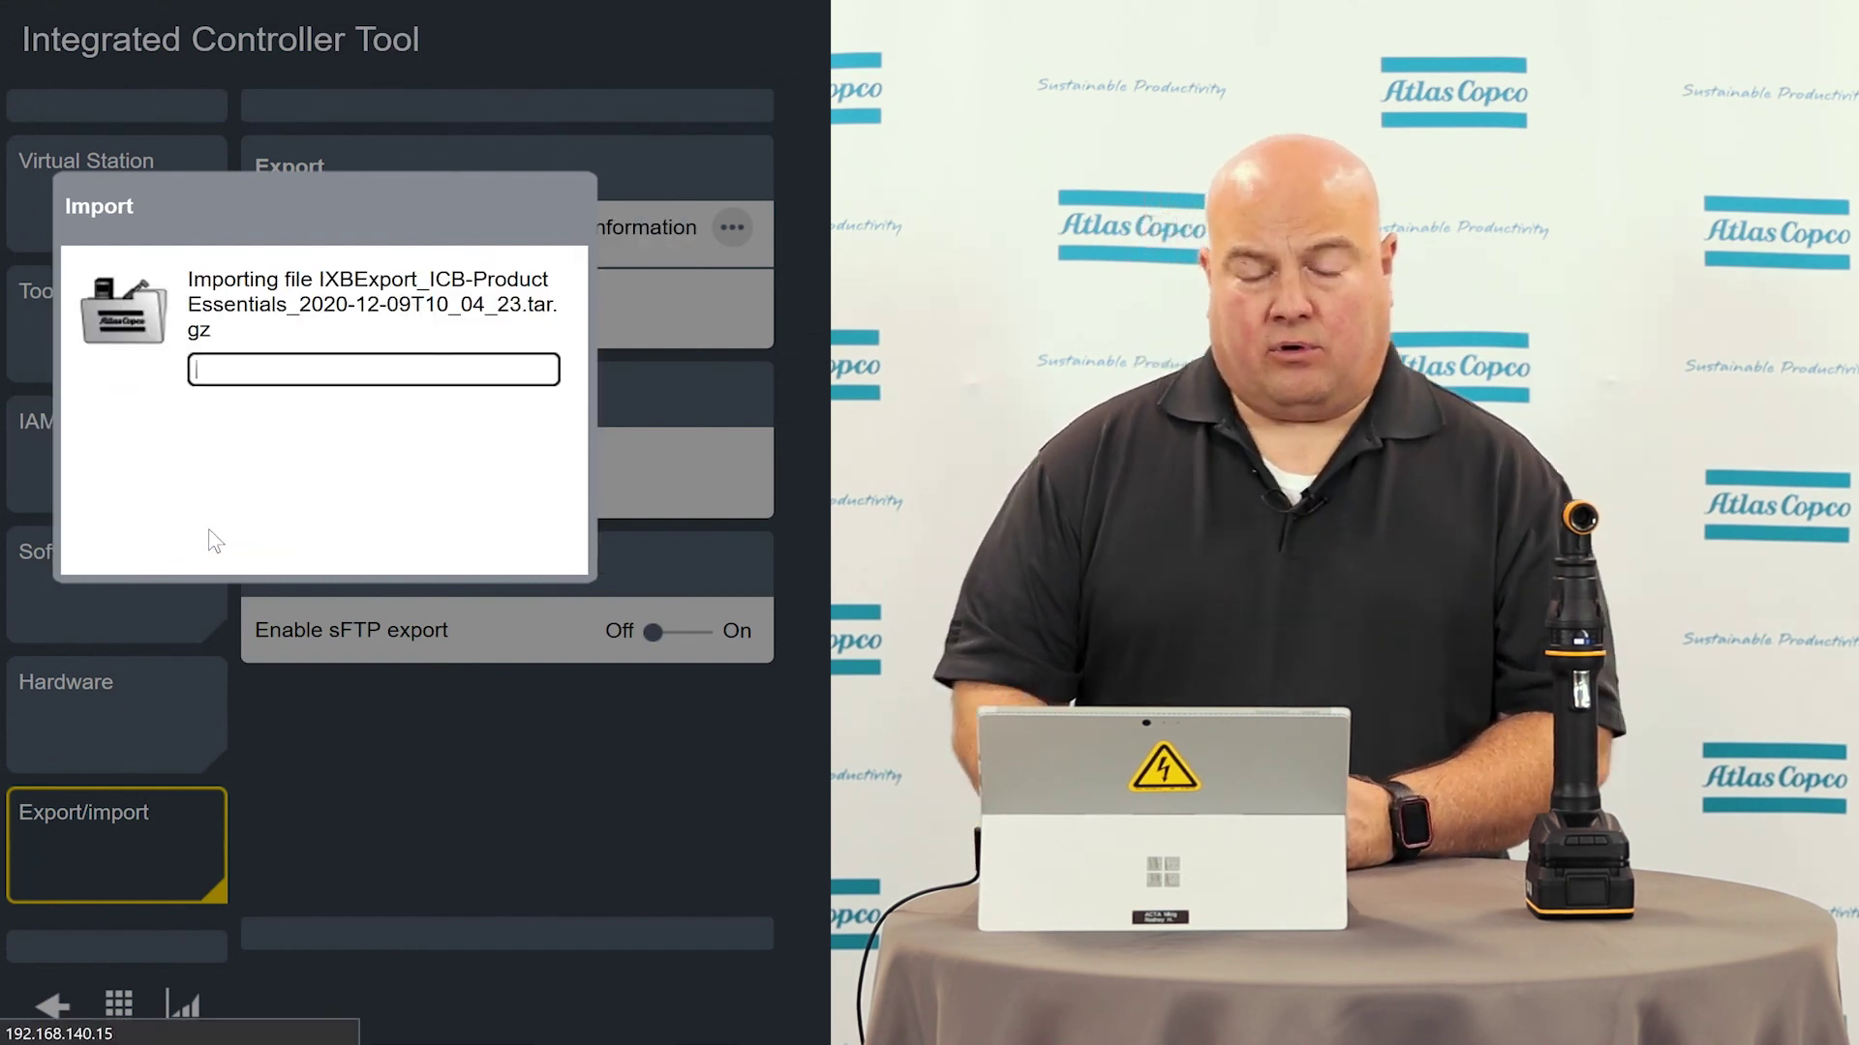